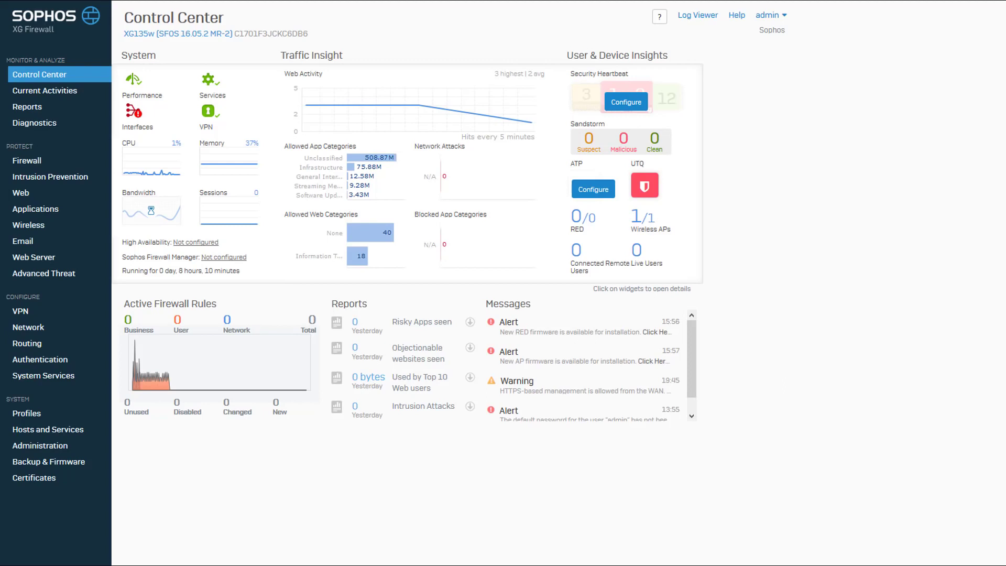
Preview the Captive Portal login page, close the preview, and apply the Captive Portal settings.
{"action": "left_click", "coordinate": [44, 360]}
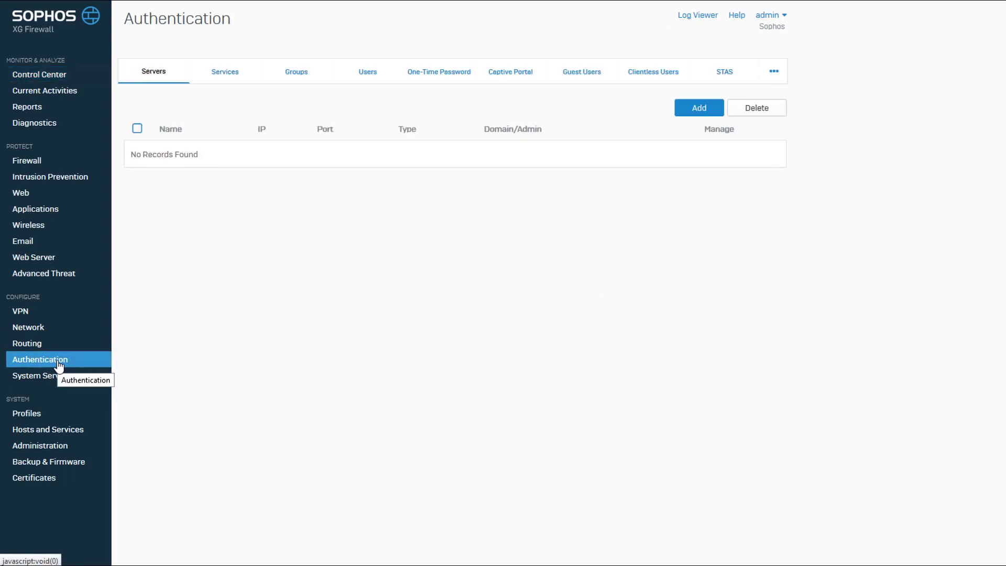
{"action": "left_click", "coordinate": [506, 80]}
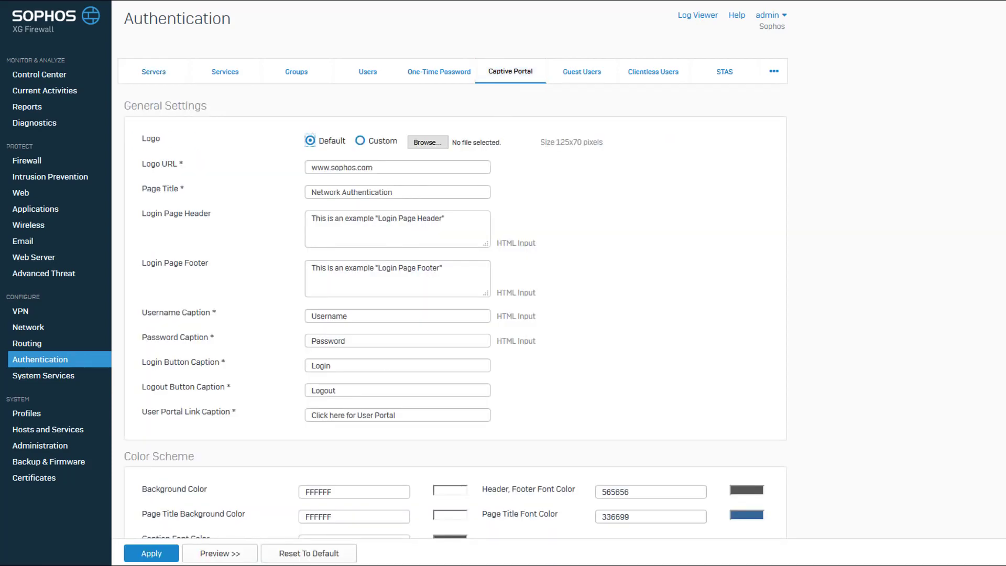
{"action": "left_click", "coordinate": [211, 556]}
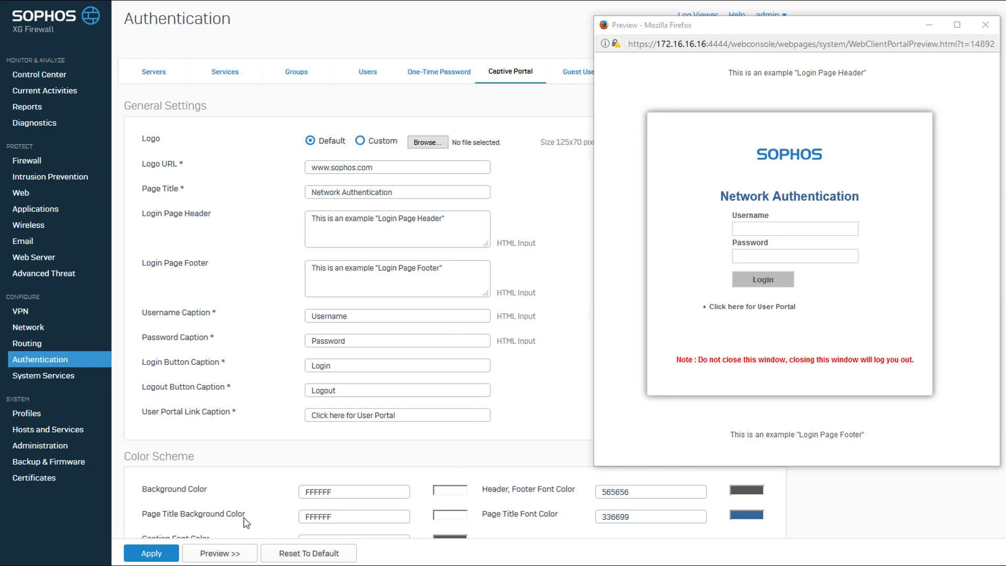
{"action": "scroll", "coordinate": [252, 519], "scroll_direction": "down", "scroll_amount": 4}
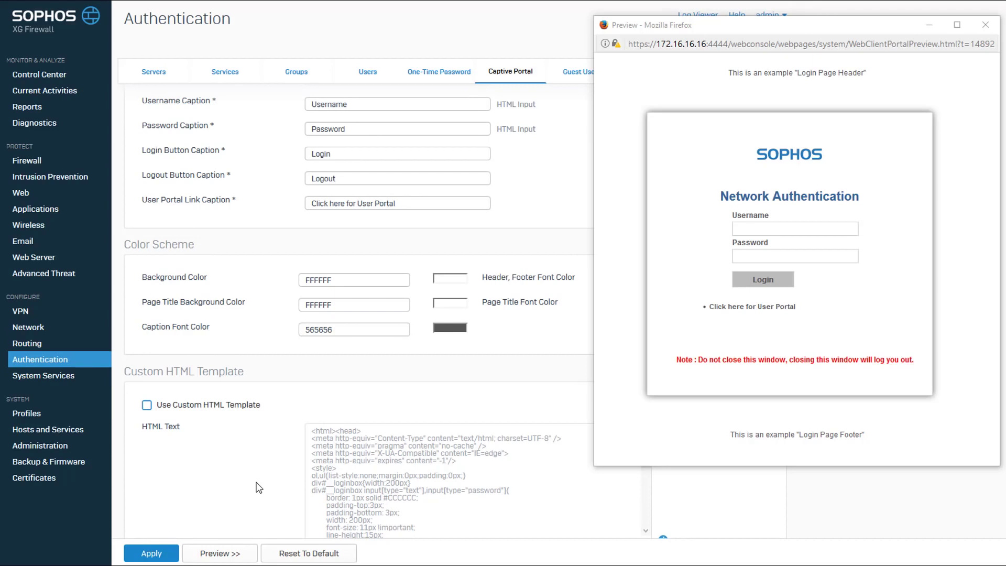
{"action": "left_click", "coordinate": [211, 537]}
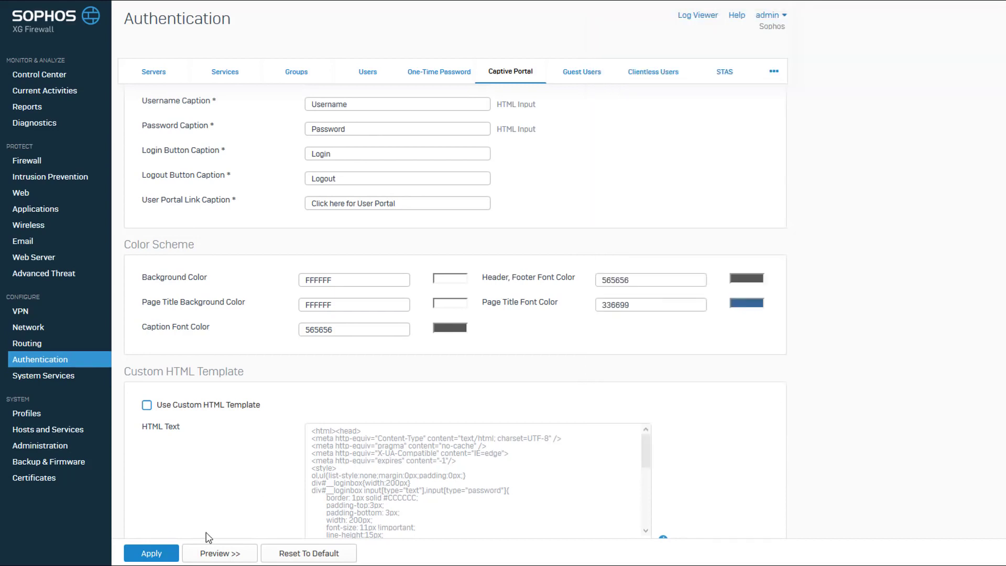
{"action": "left_click", "coordinate": [154, 555]}
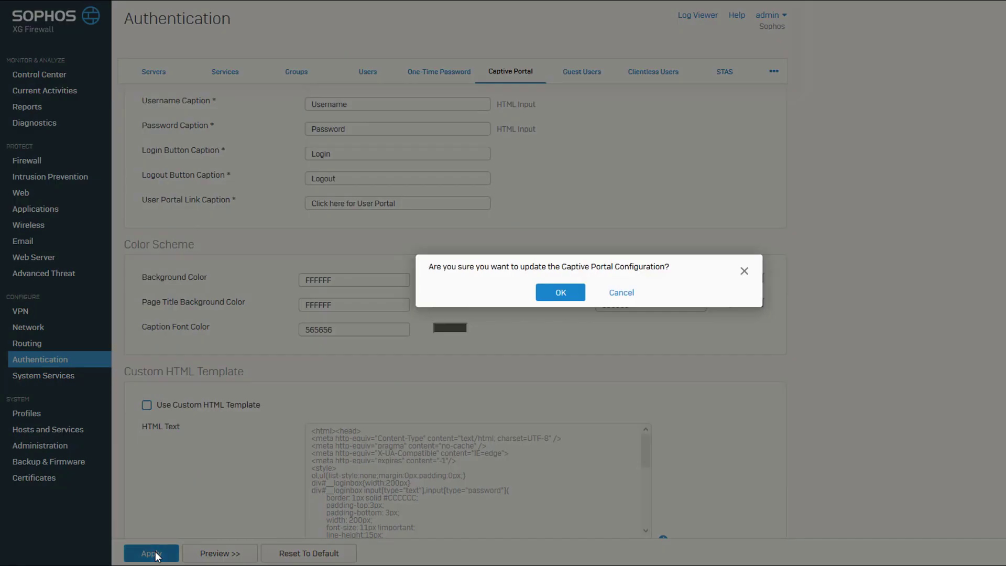
Confirm the portal update, then enable LAN Captive Portal access under Device Access and apply.
{"action": "left_click", "coordinate": [558, 292]}
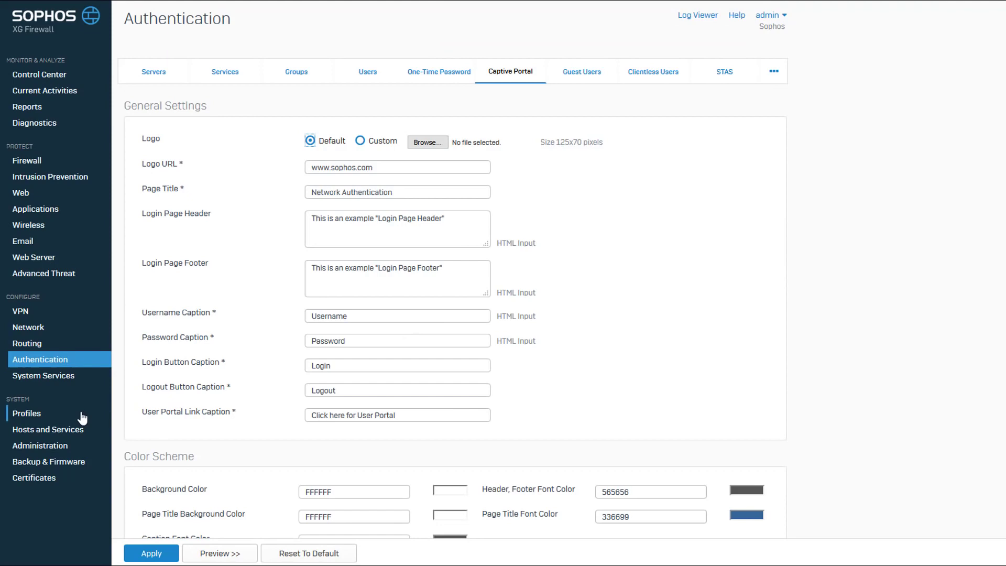
{"action": "left_click", "coordinate": [49, 447]}
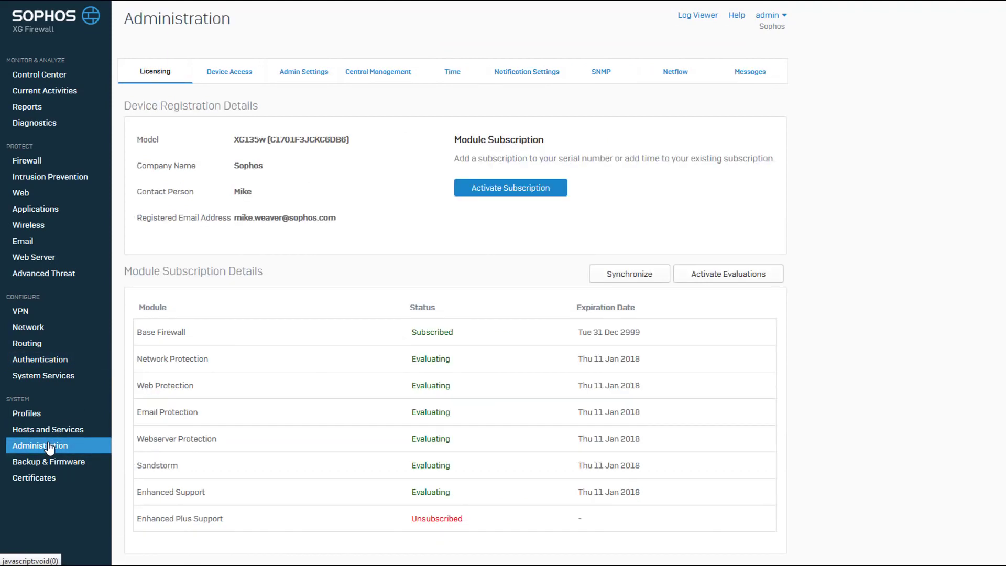
{"action": "left_click", "coordinate": [242, 78]}
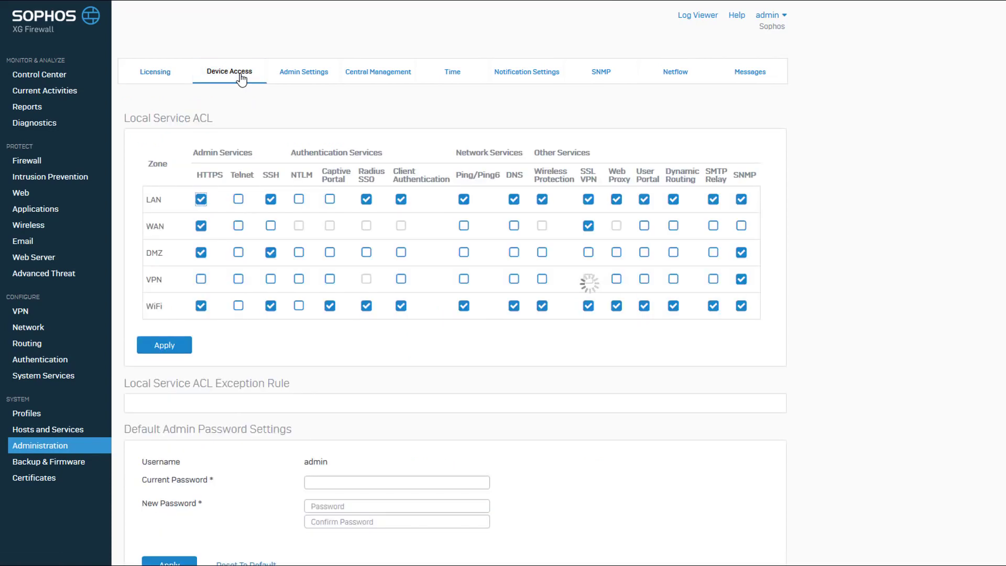
{"action": "left_click", "coordinate": [330, 200]}
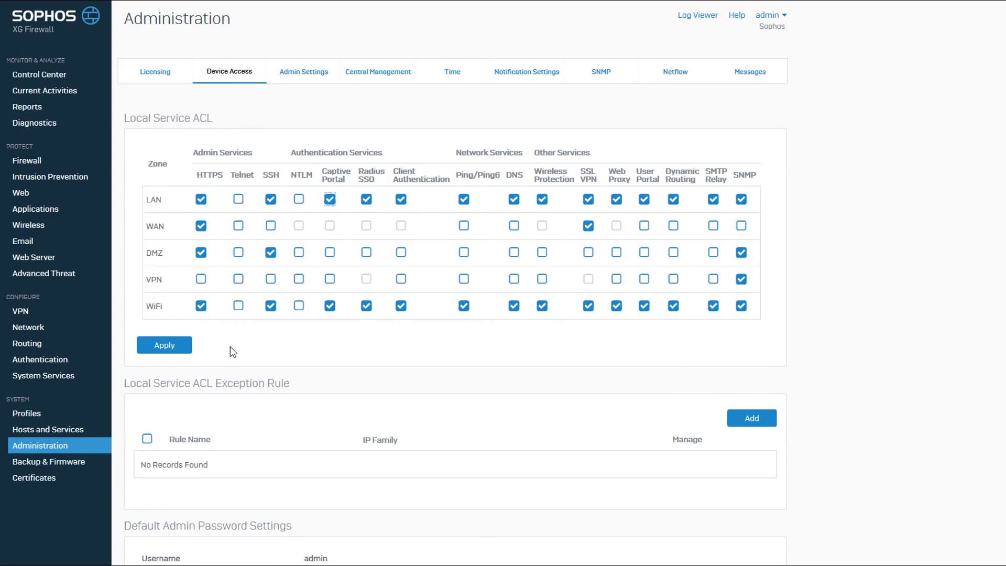
{"action": "left_click", "coordinate": [169, 345]}
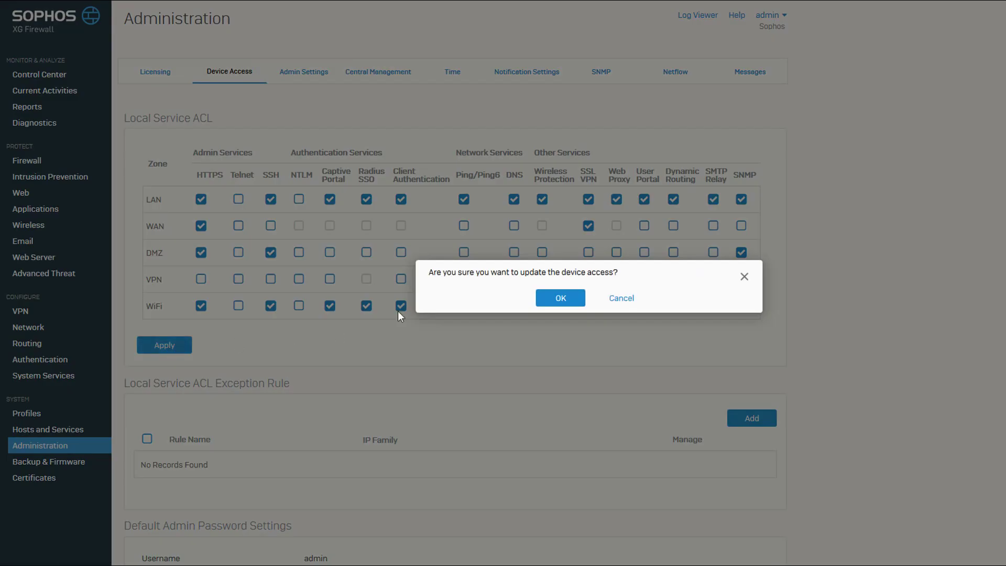
{"action": "left_click", "coordinate": [546, 296]}
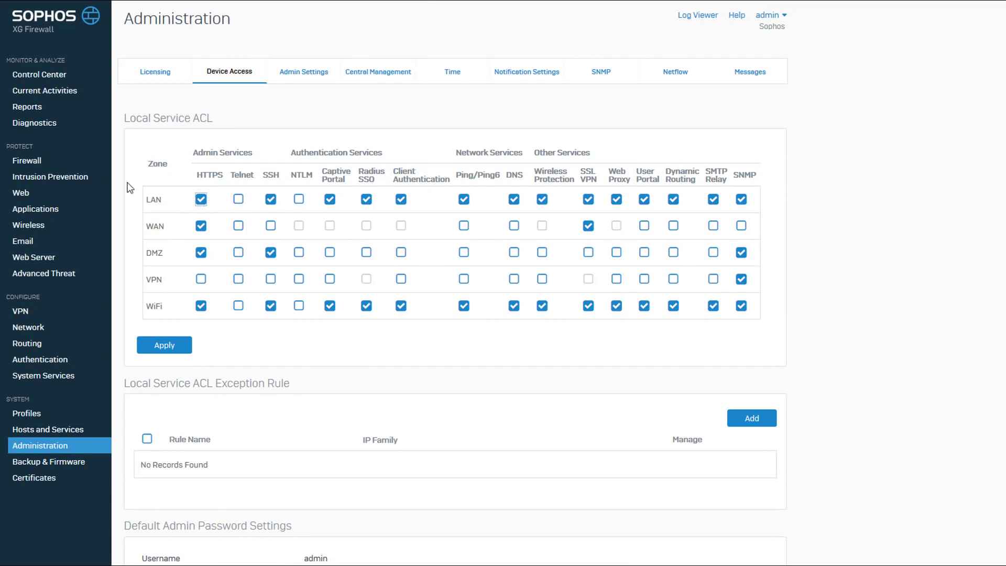
Start a new User/Network firewall rule named 'Internet Access for Known Users'.
{"action": "left_click", "coordinate": [38, 165]}
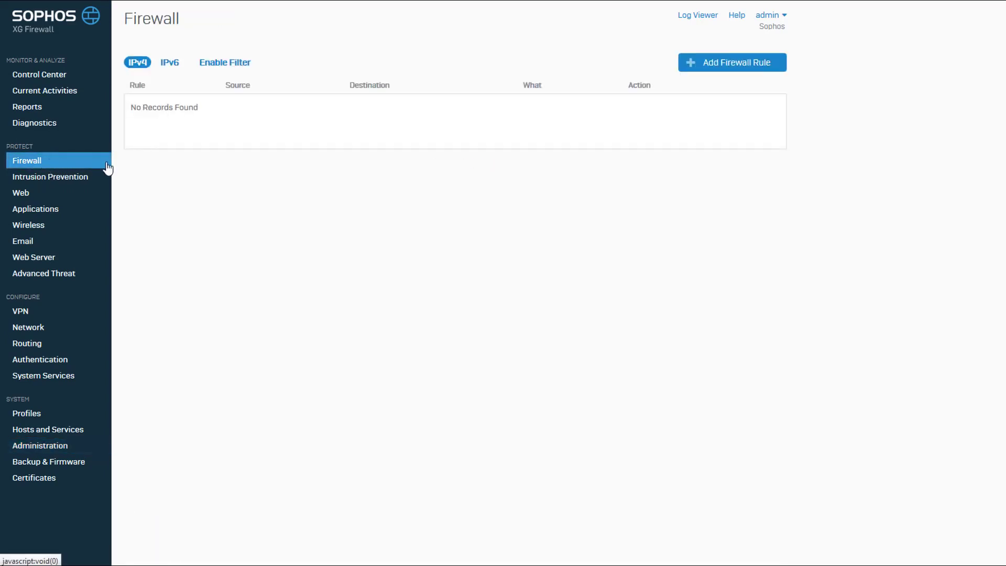
{"action": "left_click", "coordinate": [725, 65]}
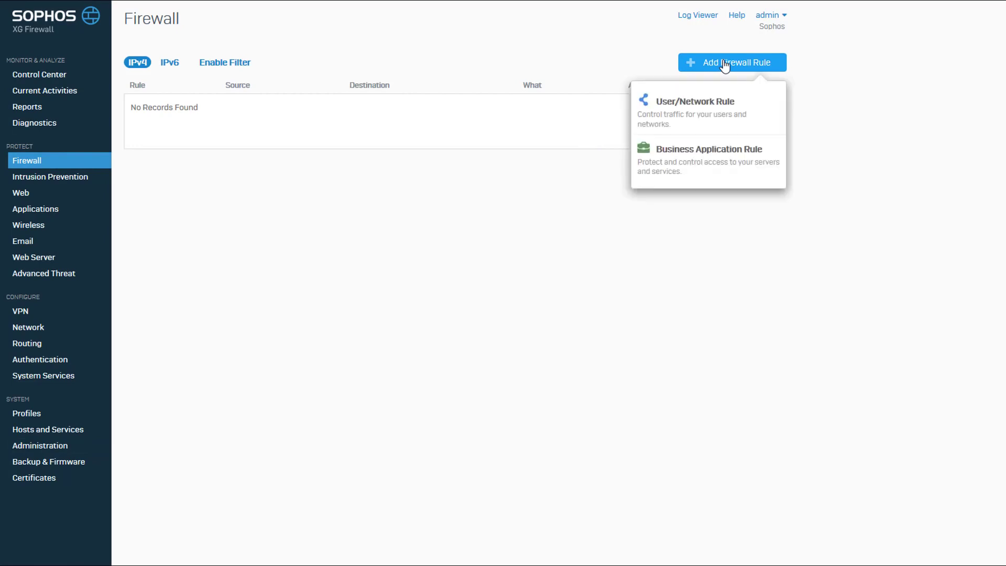
{"action": "left_click", "coordinate": [713, 106]}
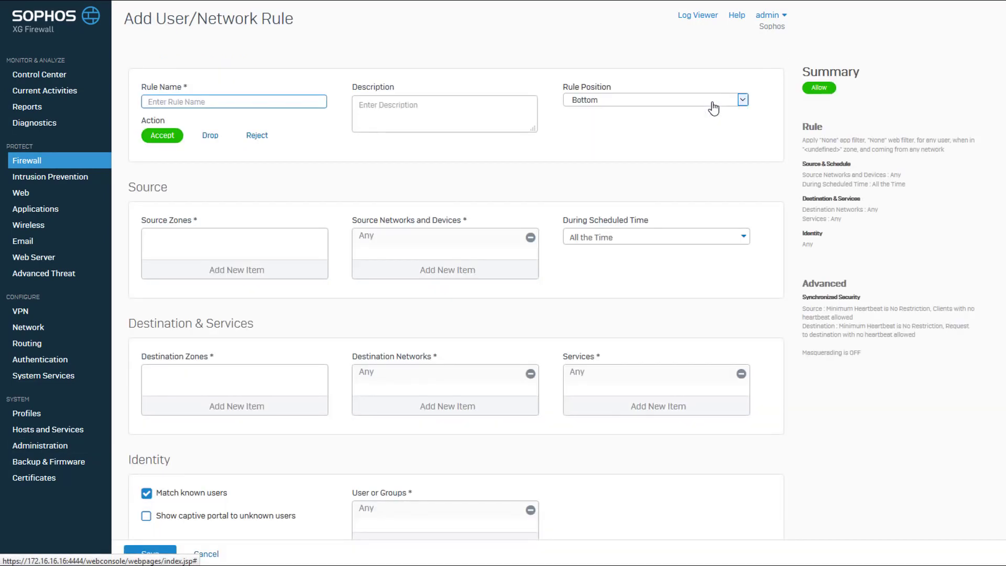
{"action": "left_click", "coordinate": [278, 100]}
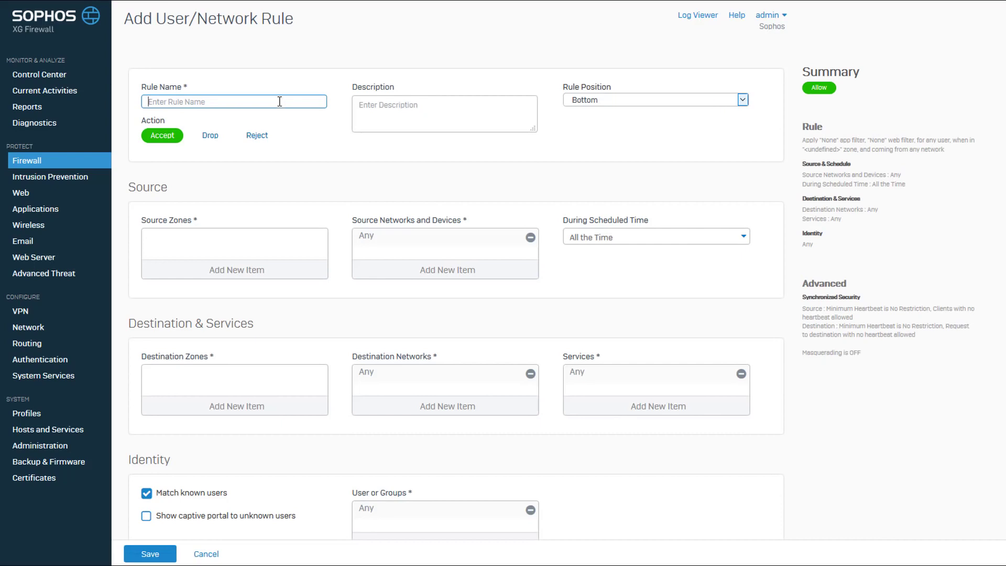
{"action": "type", "text": "Internet Access"}
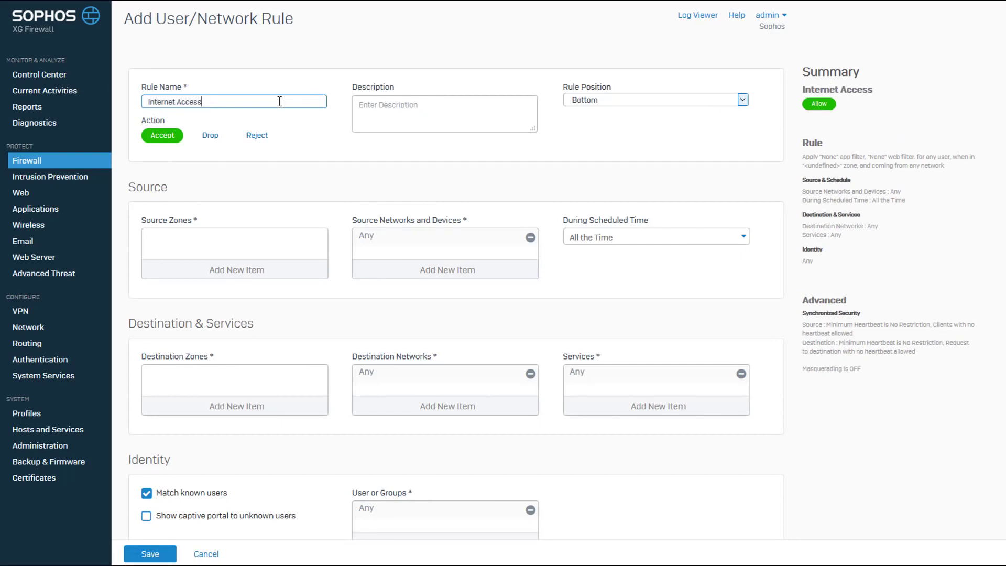
{"action": "type", "text": " for Known Users"}
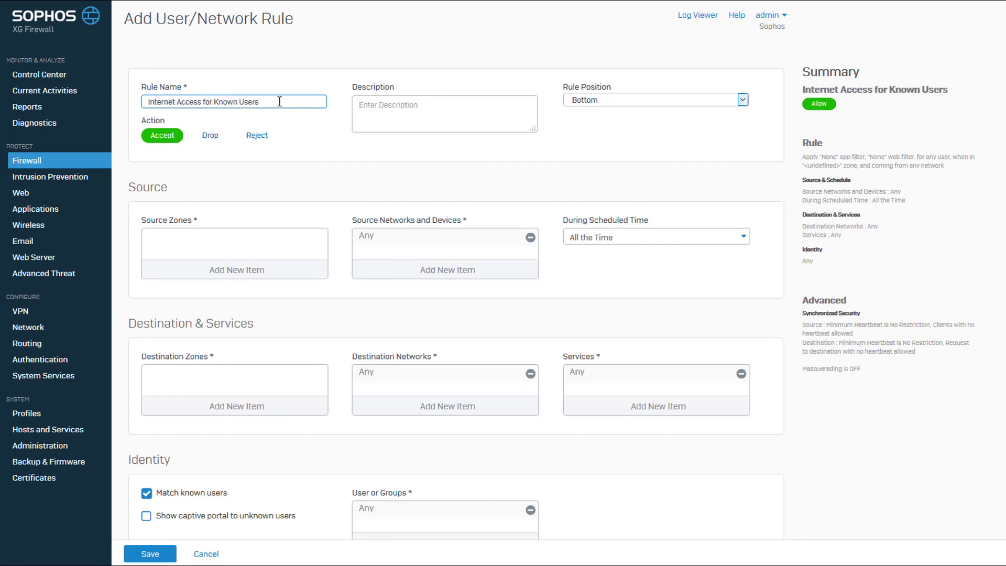
Place the rule at the top with source zone LAN and destination zone WAN.
{"action": "left_click", "coordinate": [743, 100]}
{"action": "left_click", "coordinate": [704, 122]}
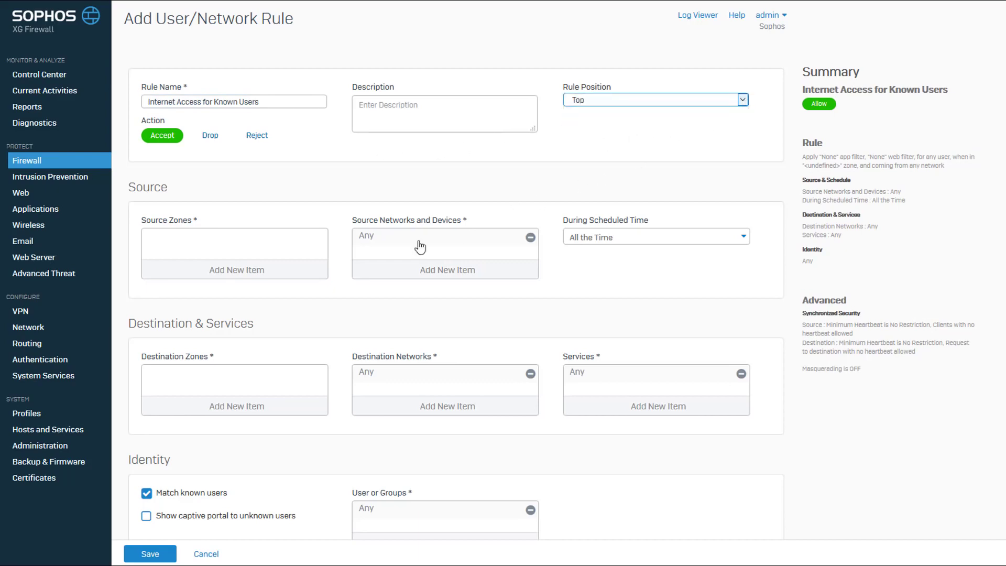
{"action": "left_click", "coordinate": [265, 270]}
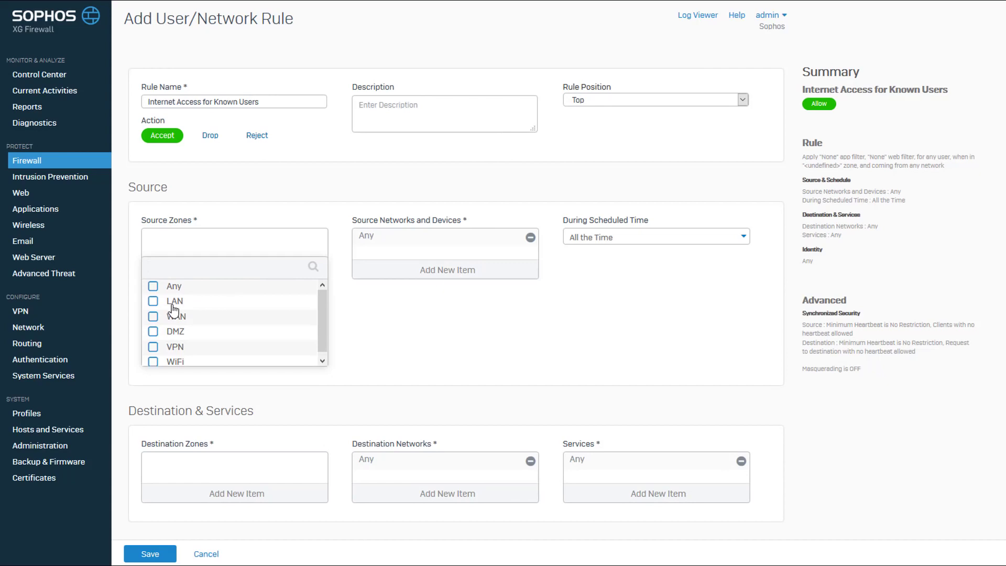
{"action": "left_click", "coordinate": [153, 302]}
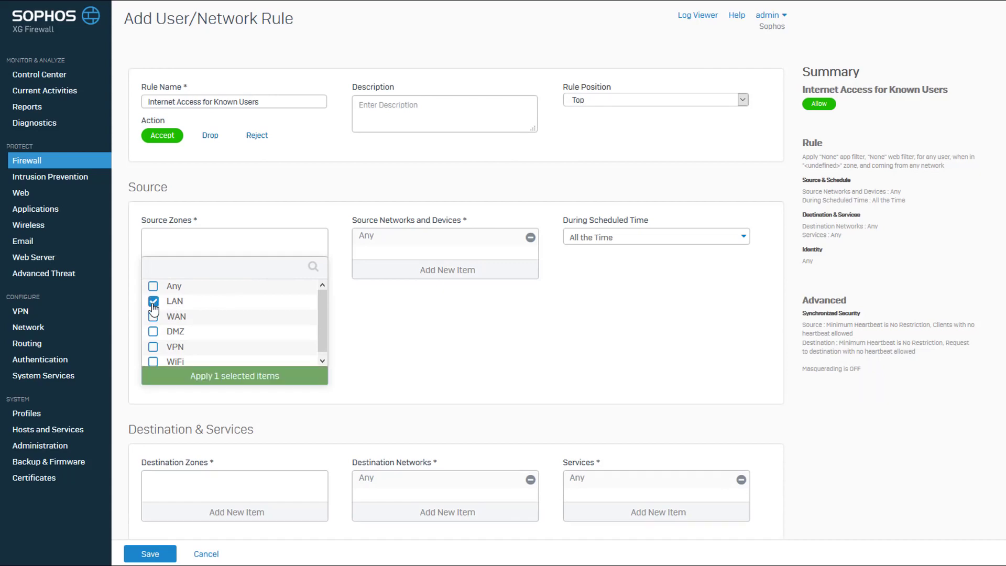
{"action": "left_click", "coordinate": [213, 377]}
{"action": "left_click", "coordinate": [225, 407]}
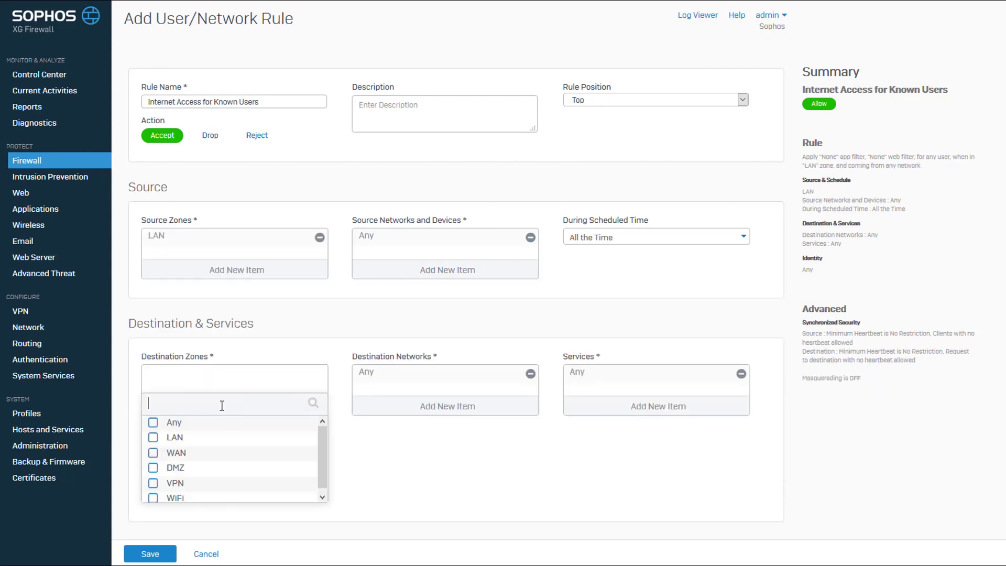
{"action": "left_click", "coordinate": [153, 454]}
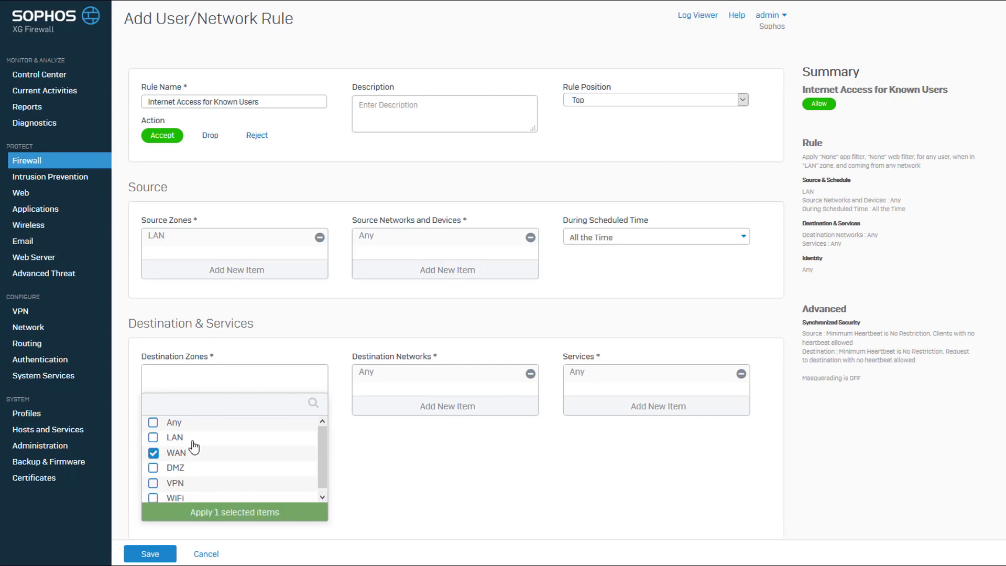
{"action": "left_click", "coordinate": [218, 518]}
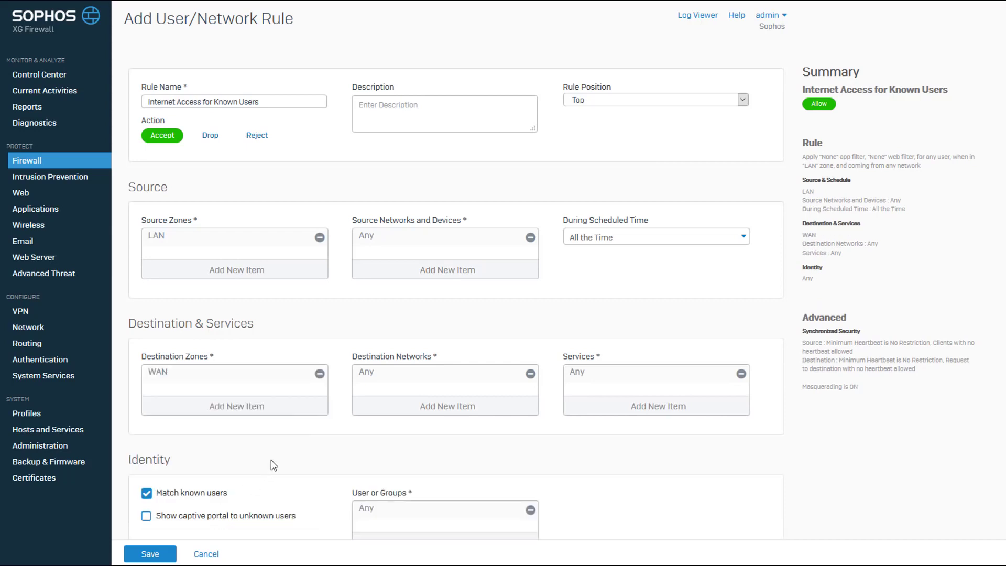
{"action": "scroll", "coordinate": [272, 460], "scroll_direction": "down", "scroll_amount": 5}
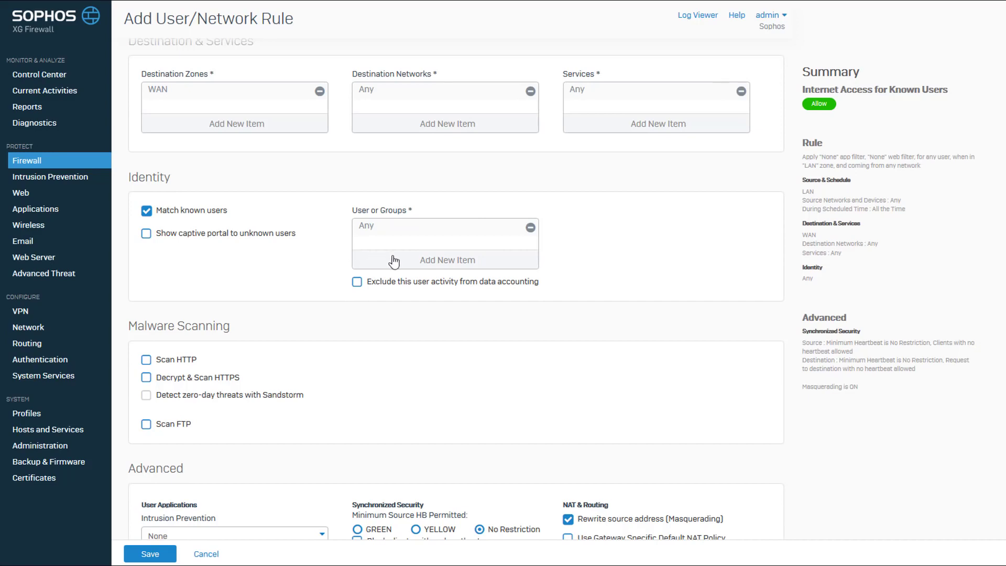
Keep Any as the rule's users and tick 'Show captive portal to unknown users'.
{"action": "left_click", "coordinate": [416, 264]}
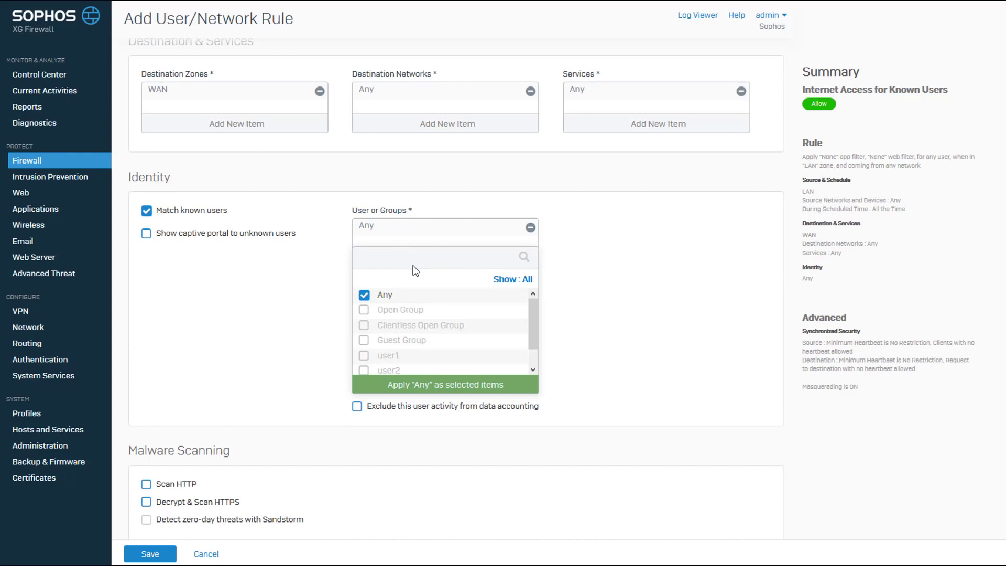
{"action": "left_click", "coordinate": [369, 296]}
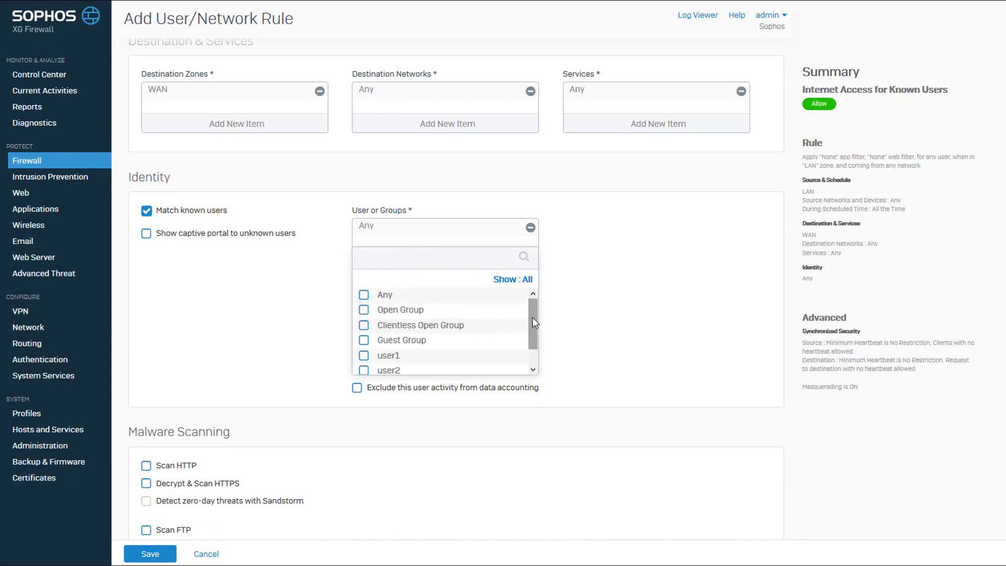
{"action": "mouse_move", "coordinate": [532, 317]}
{"action": "left_mouse_down"}
{"action": "mouse_move", "coordinate": [533, 348]}
{"action": "mouse_move", "coordinate": [534, 307]}
{"action": "left_mouse_up"}
{"action": "left_click", "coordinate": [364, 295]}
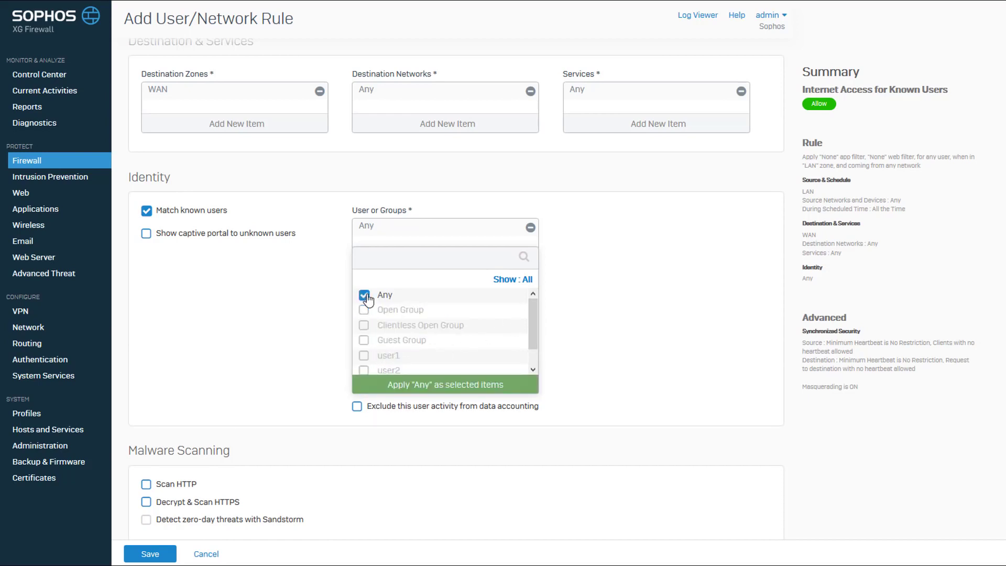
{"action": "left_click", "coordinate": [426, 385]}
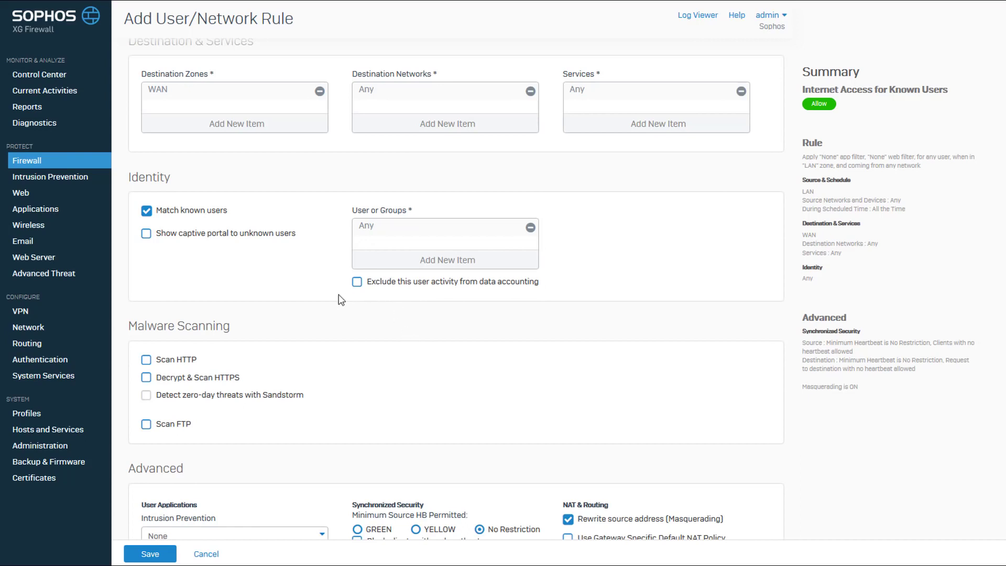
{"action": "left_click", "coordinate": [146, 235]}
Enable HTTP and FTP malware scanning and set Intrusion Prevention to generalpolicy.
{"action": "scroll", "coordinate": [239, 247], "scroll_direction": "down", "scroll_amount": 5}
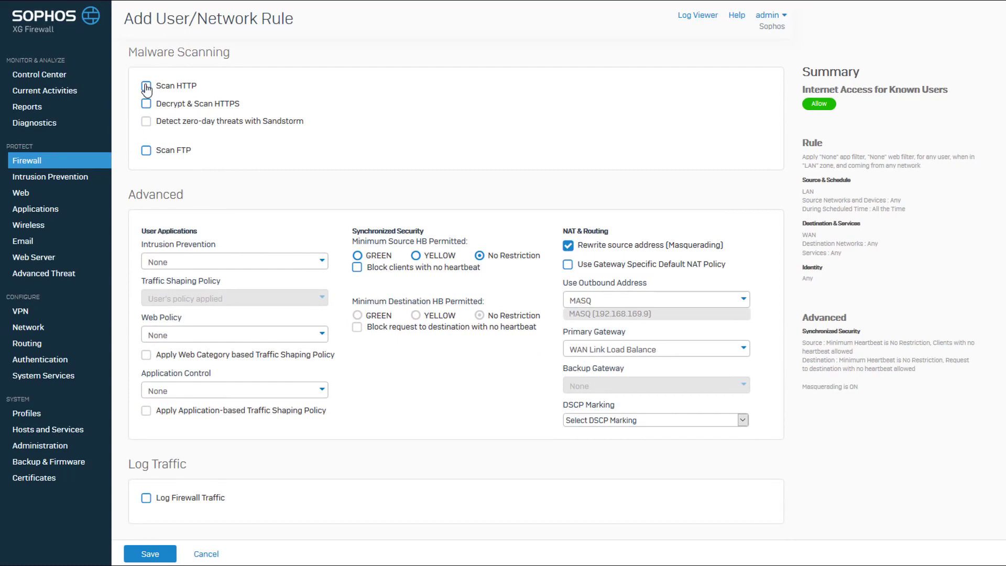
{"action": "left_click", "coordinate": [147, 89]}
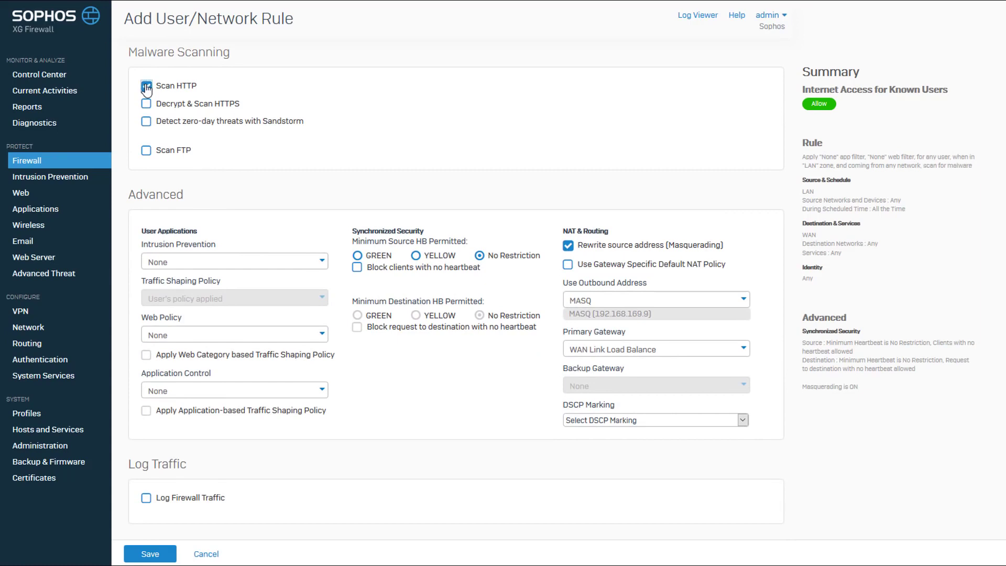
{"action": "left_click", "coordinate": [147, 152]}
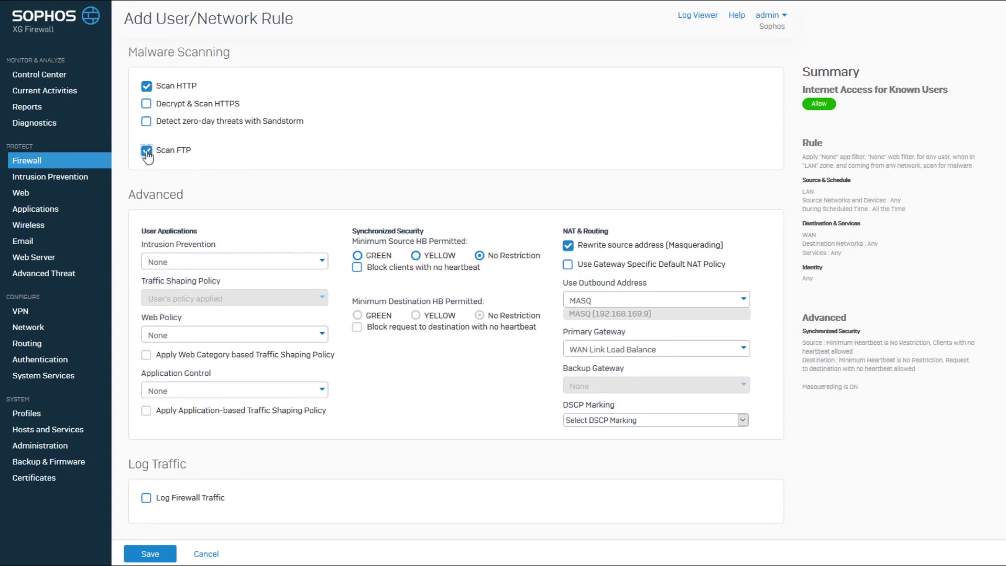
{"action": "left_click", "coordinate": [317, 267]}
{"action": "left_click", "coordinate": [221, 319]}
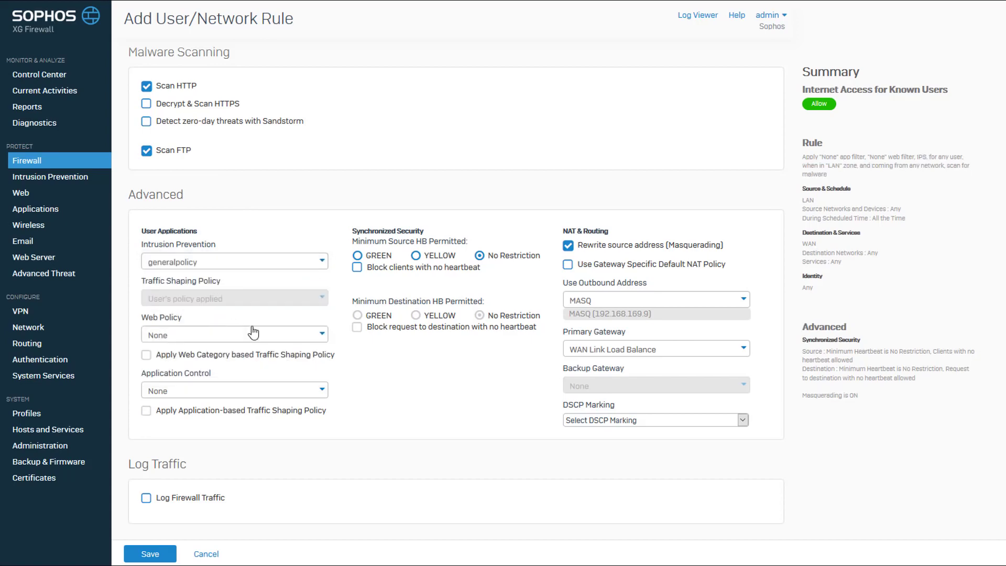
Set Web Policy and Application Control to Allow All, log firewall traffic, and save the rule.
{"action": "left_click", "coordinate": [275, 340]}
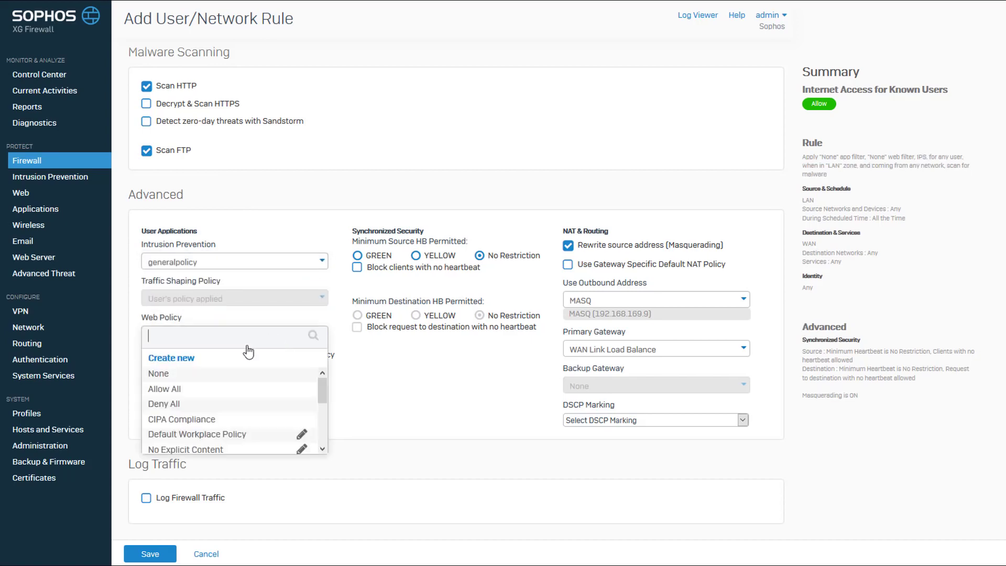
{"action": "left_click", "coordinate": [191, 390]}
{"action": "left_click", "coordinate": [219, 391]}
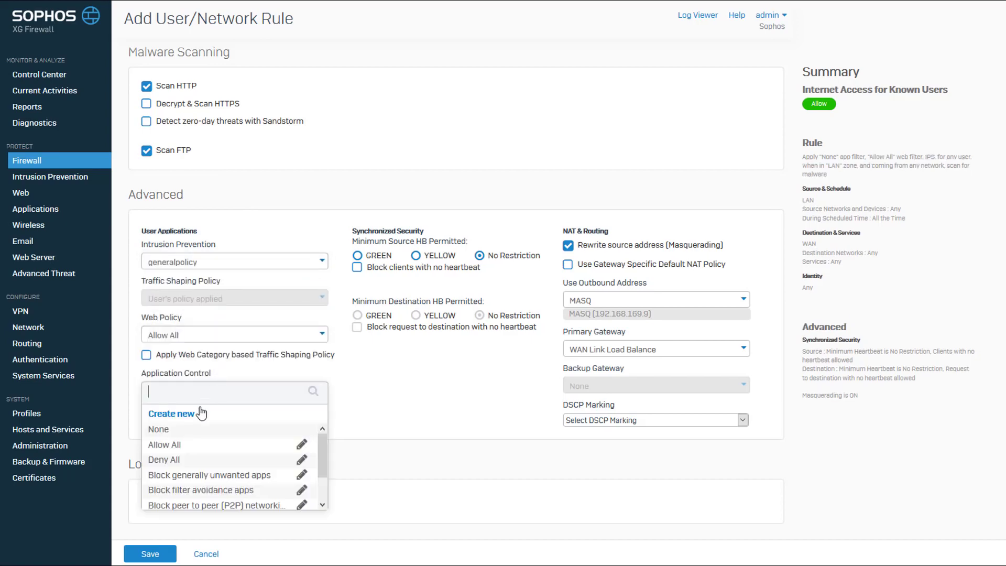
{"action": "left_click", "coordinate": [182, 445]}
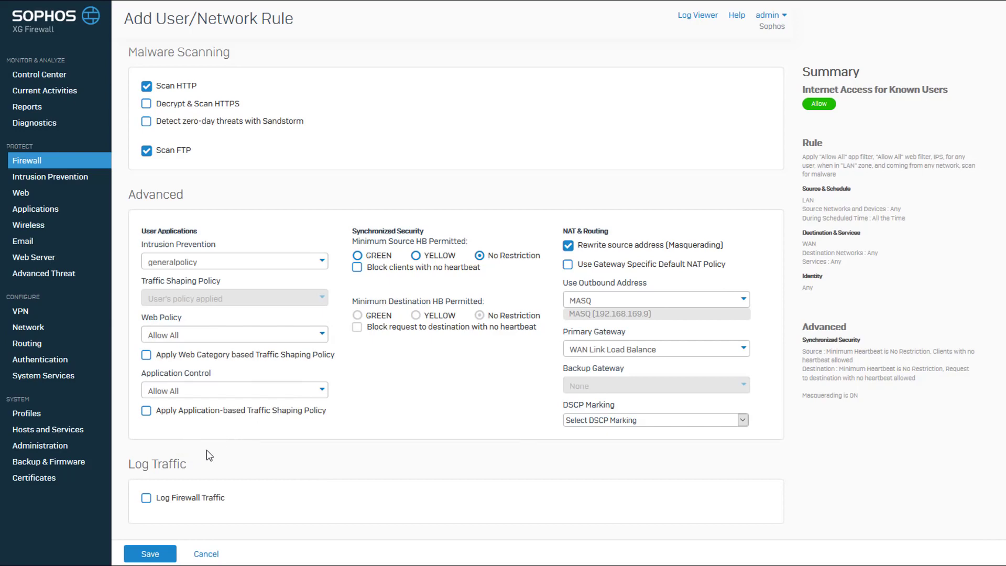
{"action": "left_click", "coordinate": [147, 499]}
{"action": "left_click", "coordinate": [148, 558]}
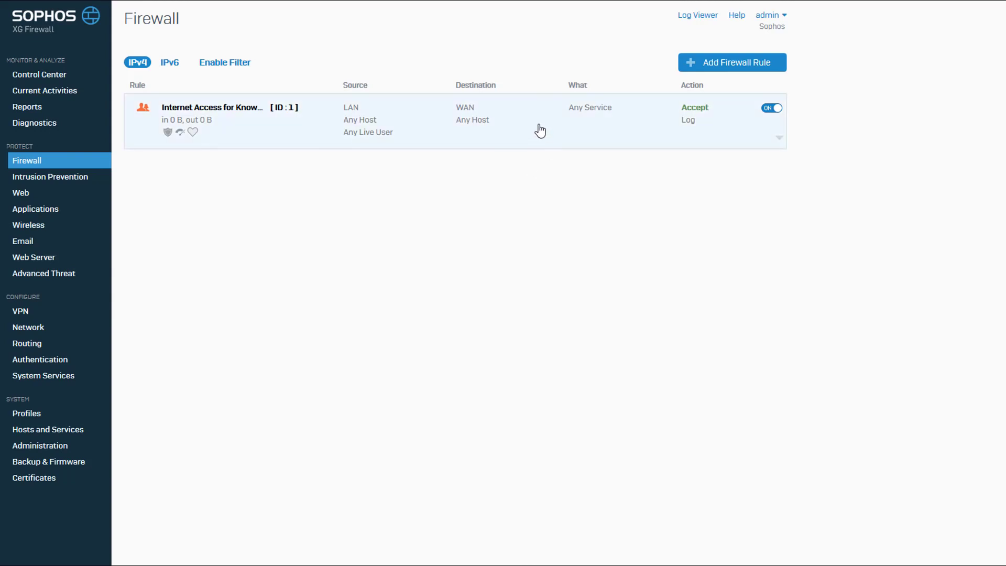
Start another User/Network rule named 'Allow WAN DNS Access'.
{"action": "left_click", "coordinate": [714, 67]}
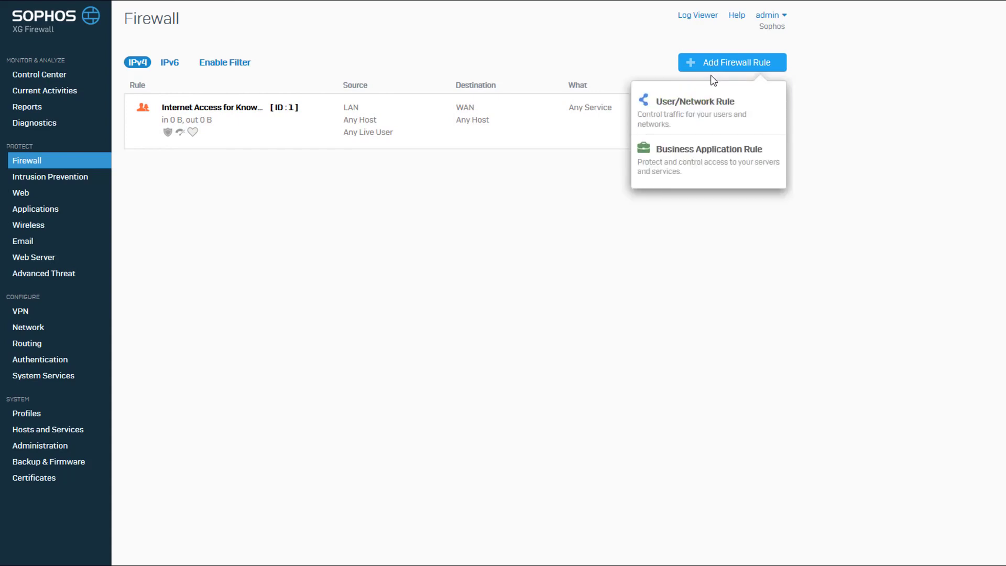
{"action": "left_click", "coordinate": [703, 103]}
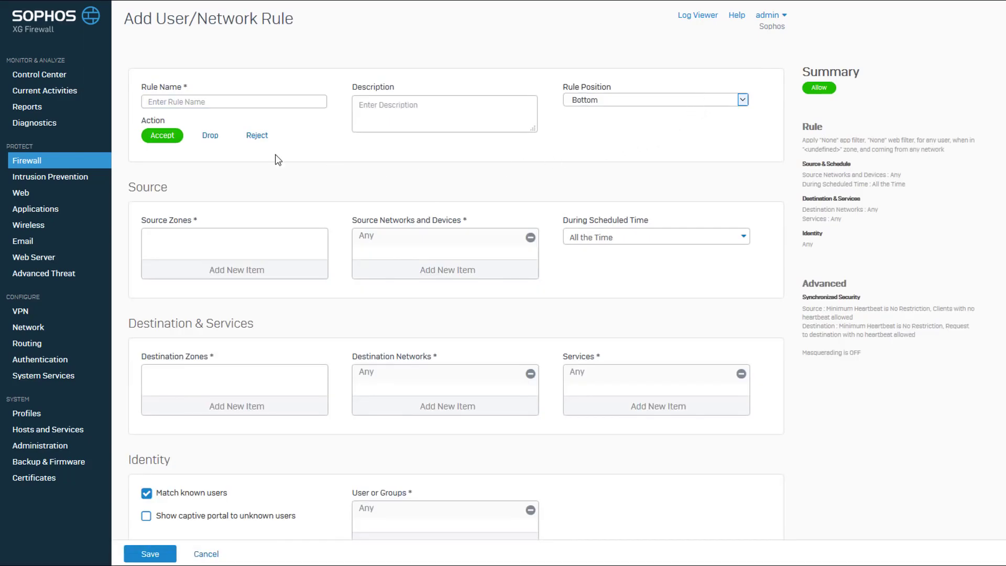
{"action": "left_click", "coordinate": [267, 102]}
{"action": "type", "text": "Allow WAN DNS A"}
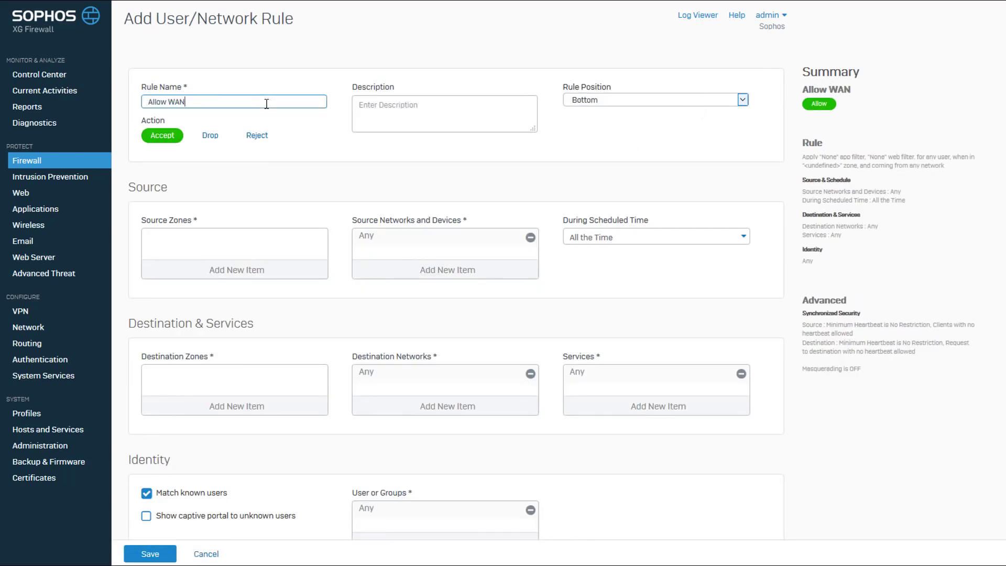
{"action": "type", "text": "ccess"}
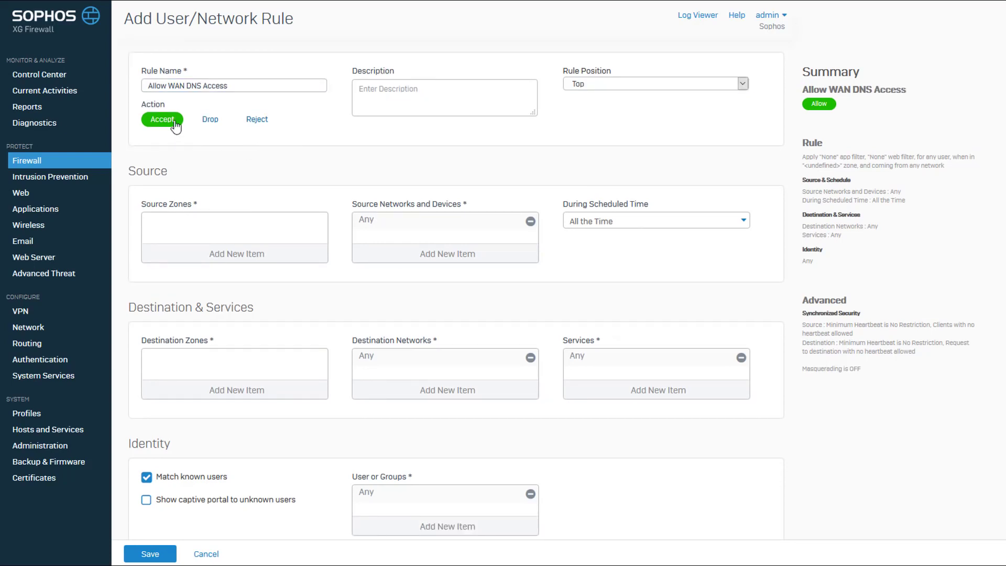
Set the rule's source zone to LAN and destination zone to WAN.
{"action": "left_click", "coordinate": [233, 257]}
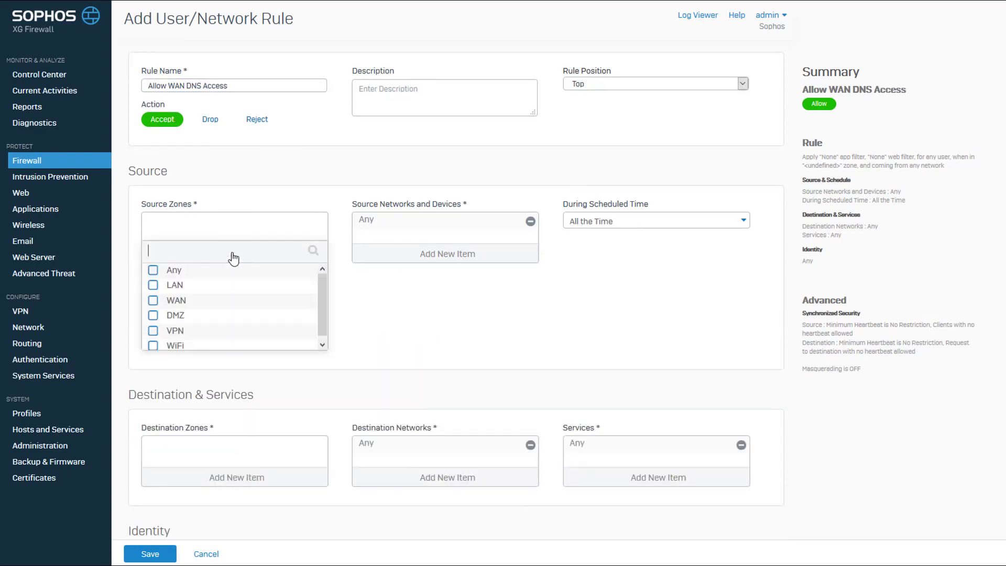
{"action": "left_click", "coordinate": [153, 285]}
{"action": "left_click", "coordinate": [221, 360]}
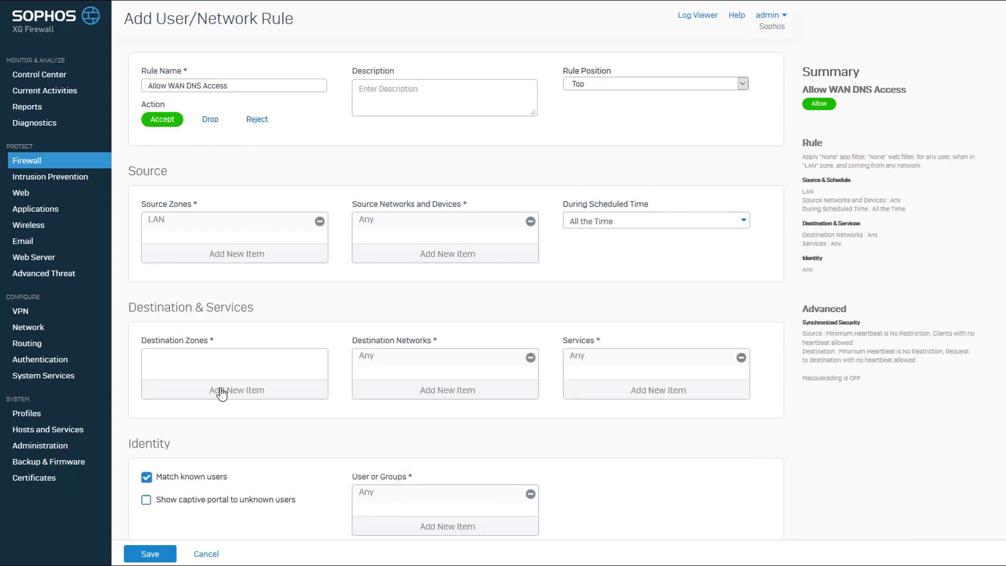
{"action": "left_click", "coordinate": [222, 393]}
{"action": "left_click", "coordinate": [153, 438]}
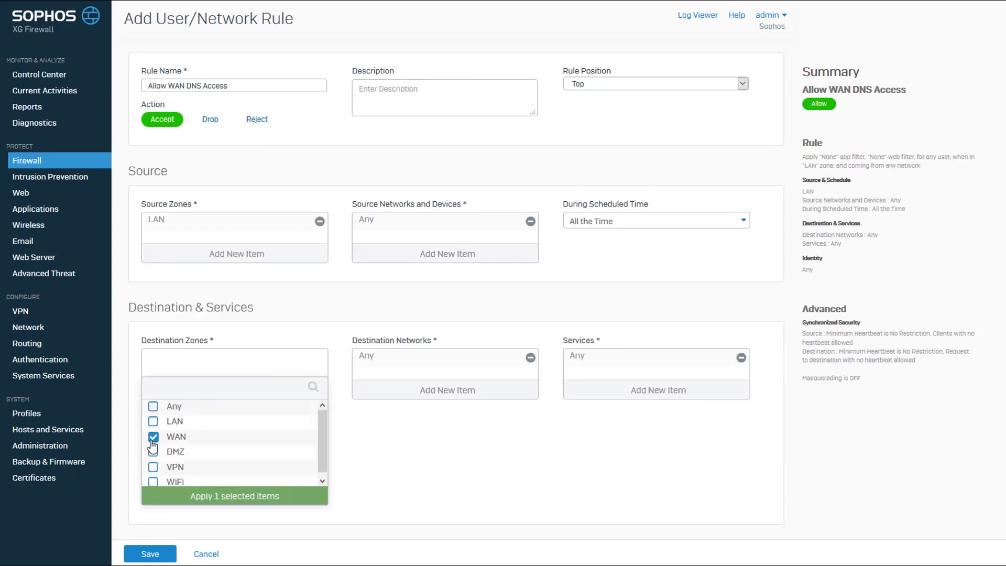
{"action": "left_click", "coordinate": [202, 495]}
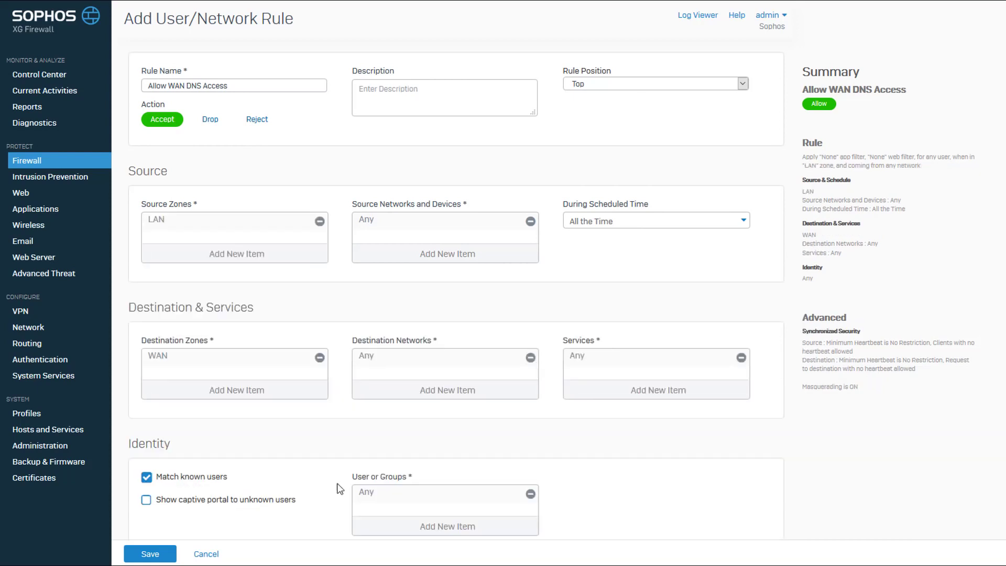
Limit the service to DNS, untick Match known users, and save the rule.
{"action": "left_click", "coordinate": [615, 390]}
{"action": "left_click", "coordinate": [575, 425]}
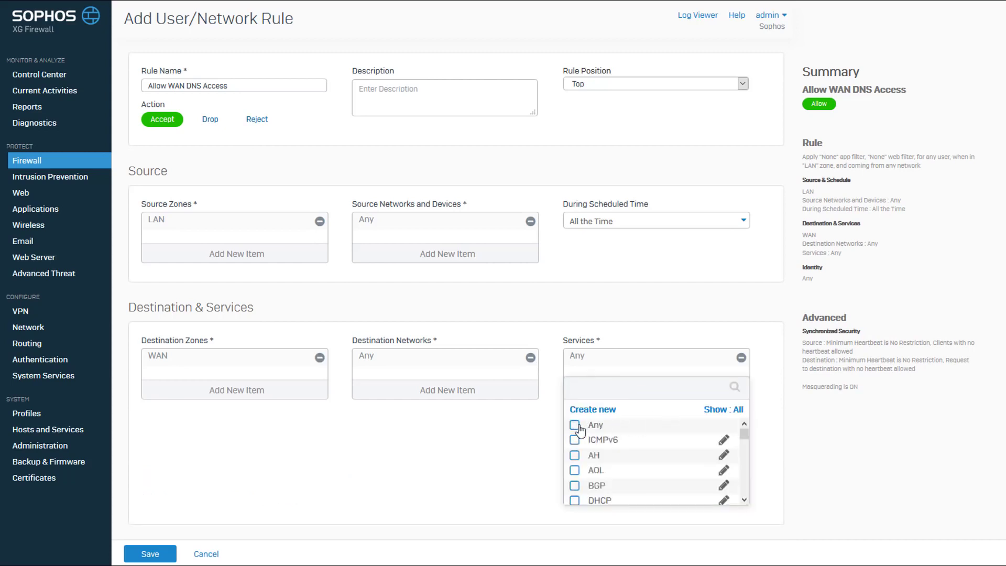
{"action": "scroll", "coordinate": [577, 430], "scroll_direction": "down", "scroll_amount": 3}
{"action": "left_click", "coordinate": [575, 445]}
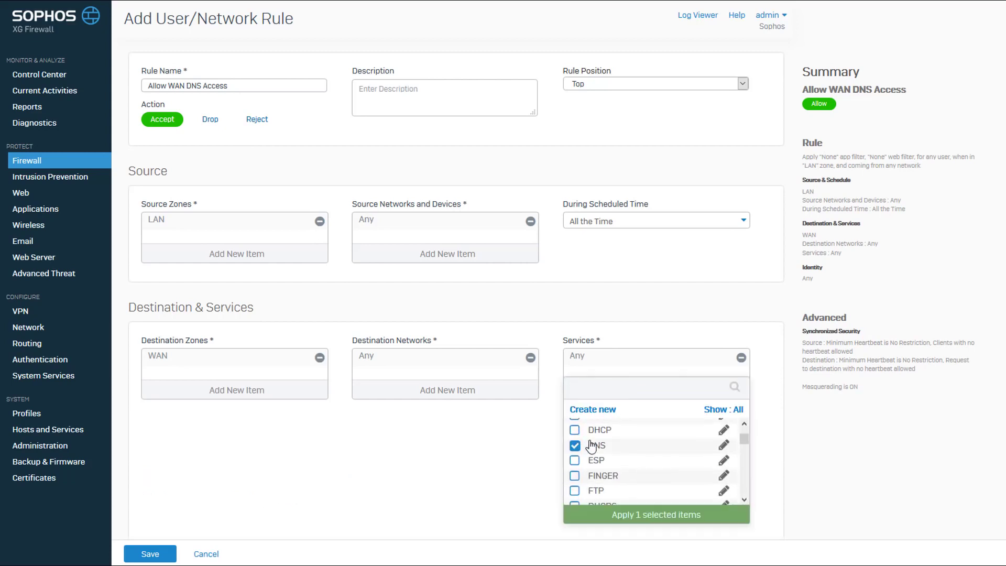
{"action": "left_click", "coordinate": [627, 515]}
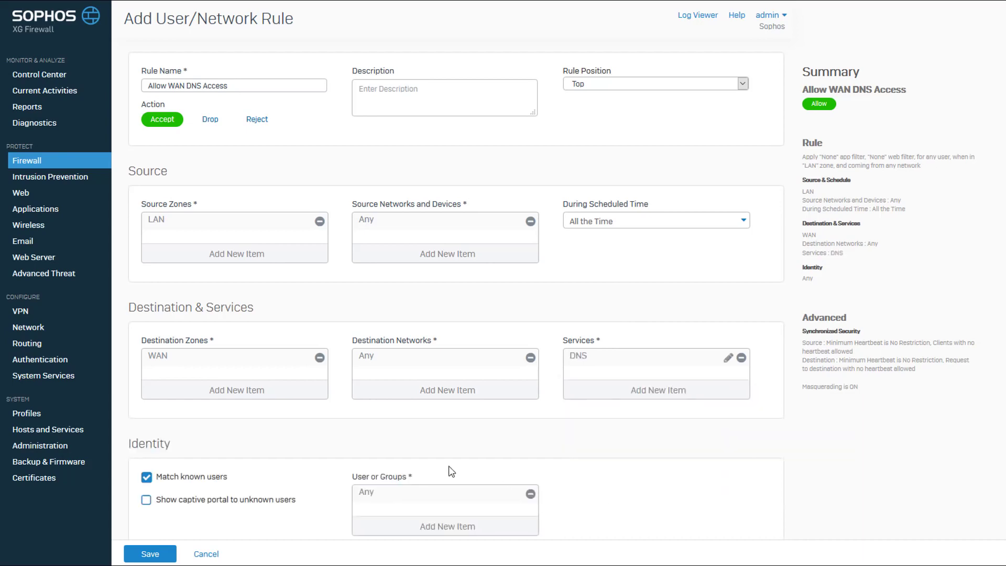
{"action": "scroll", "coordinate": [446, 471], "scroll_direction": "down", "scroll_amount": 5}
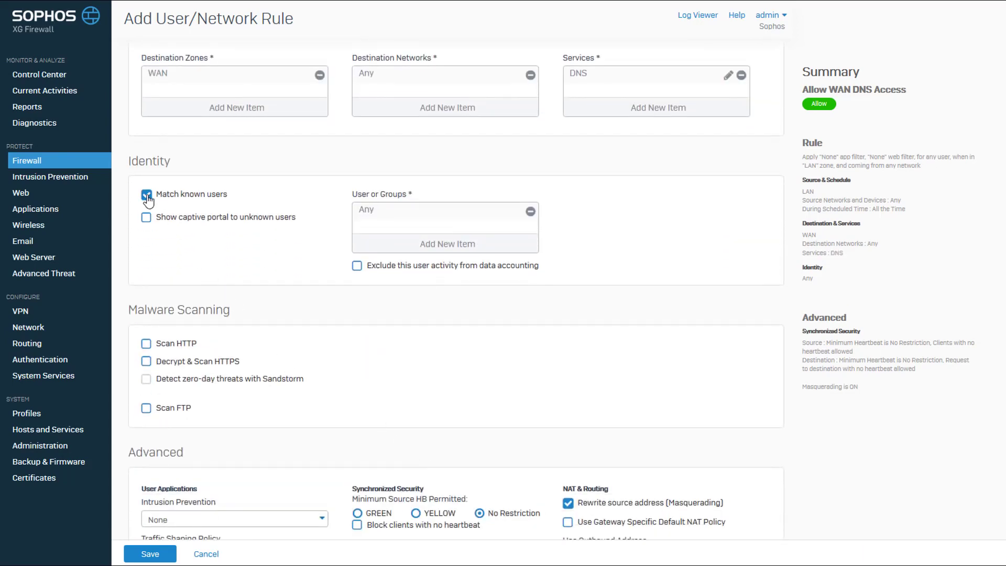
{"action": "left_click", "coordinate": [146, 195]}
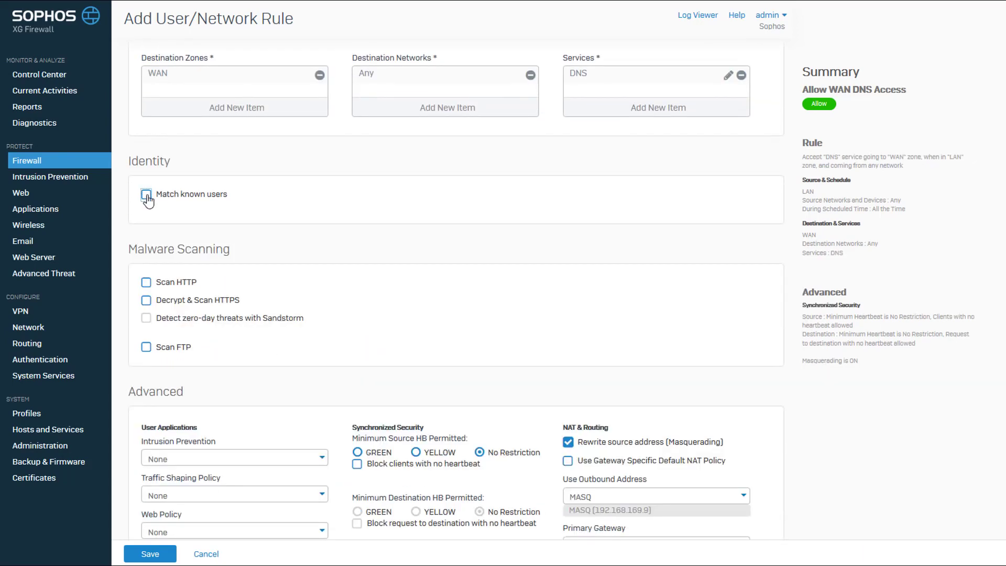
{"action": "left_click", "coordinate": [151, 555]}
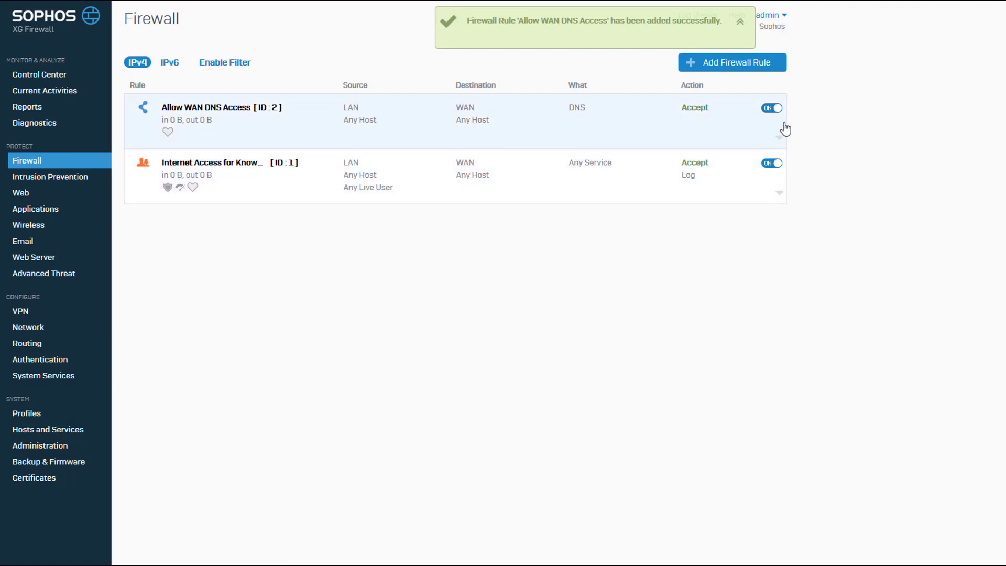
Turn off the Allow WAN DNS Access rule and confirm.
{"action": "left_click", "coordinate": [768, 108]}
{"action": "left_click", "coordinate": [565, 293]}
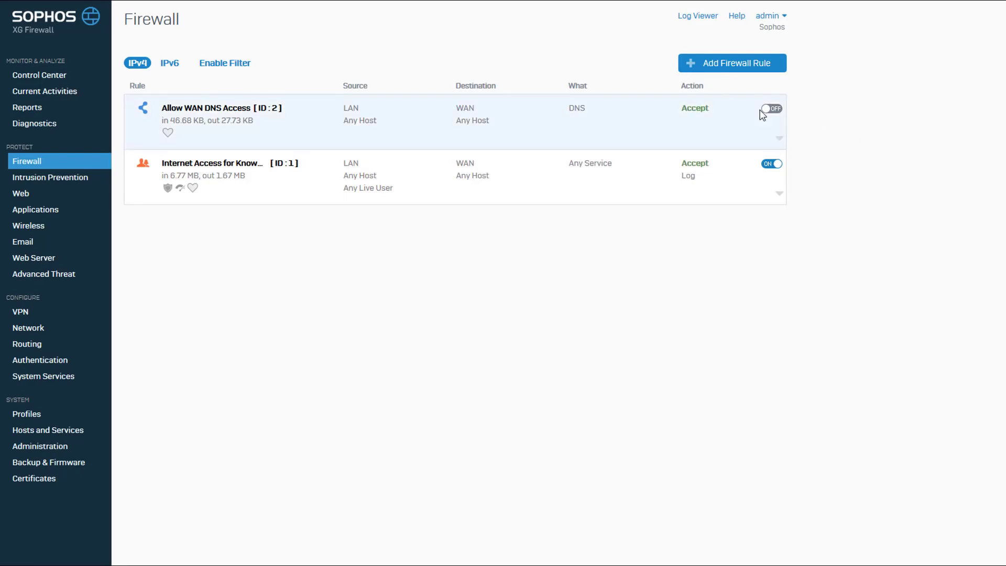
Switch the Allow WAN DNS Access rule back on, confirming the prompt.
{"action": "left_click", "coordinate": [771, 109]}
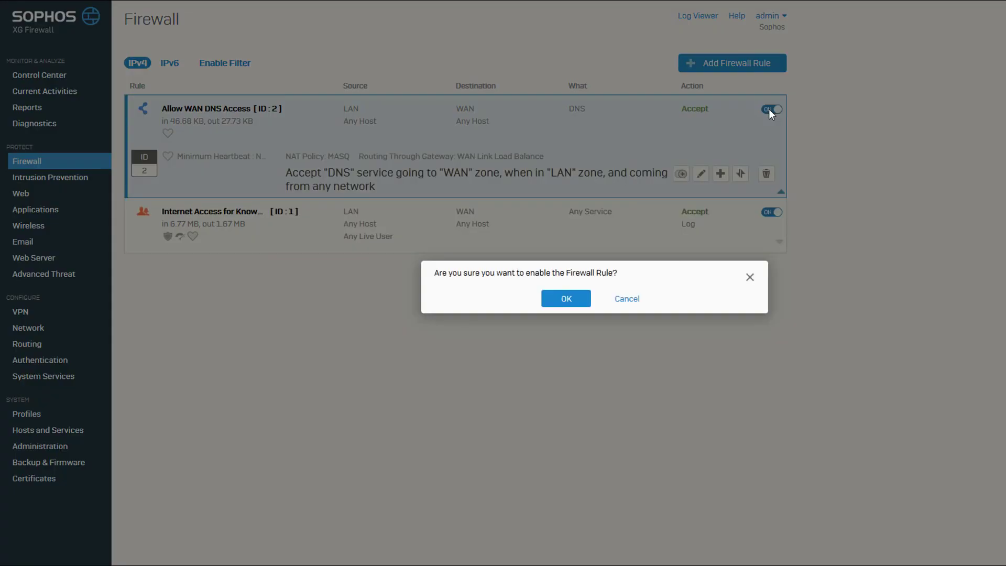
{"action": "left_click", "coordinate": [578, 300]}
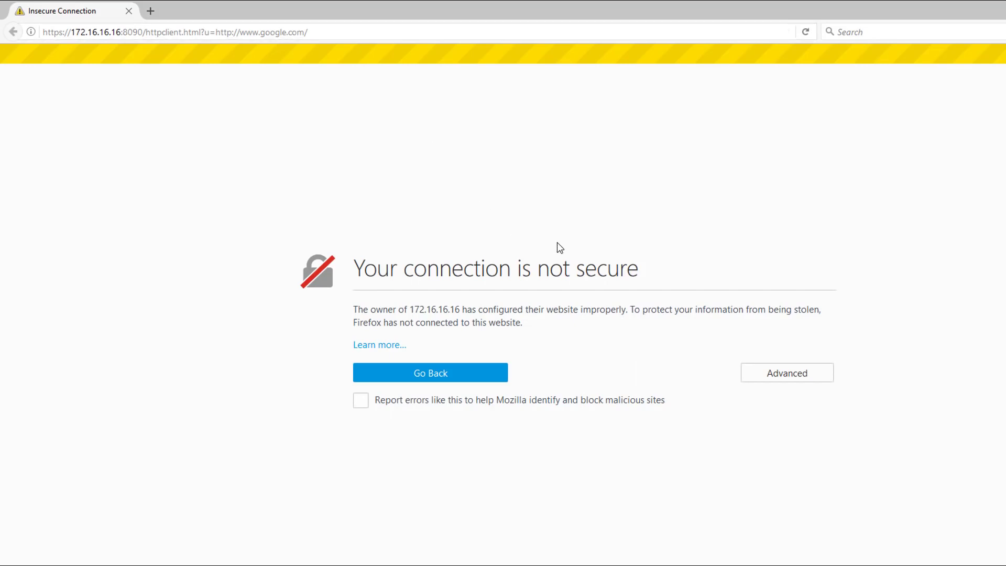
Add and confirm a security exception for the captive portal's certificate in Firefox.
{"action": "left_click", "coordinate": [778, 372]}
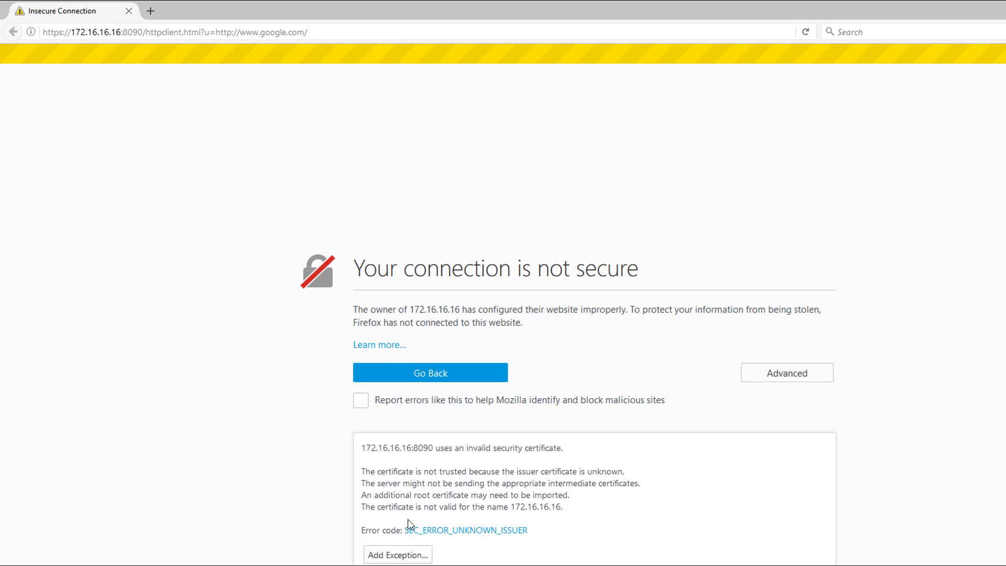
{"action": "left_click", "coordinate": [396, 557]}
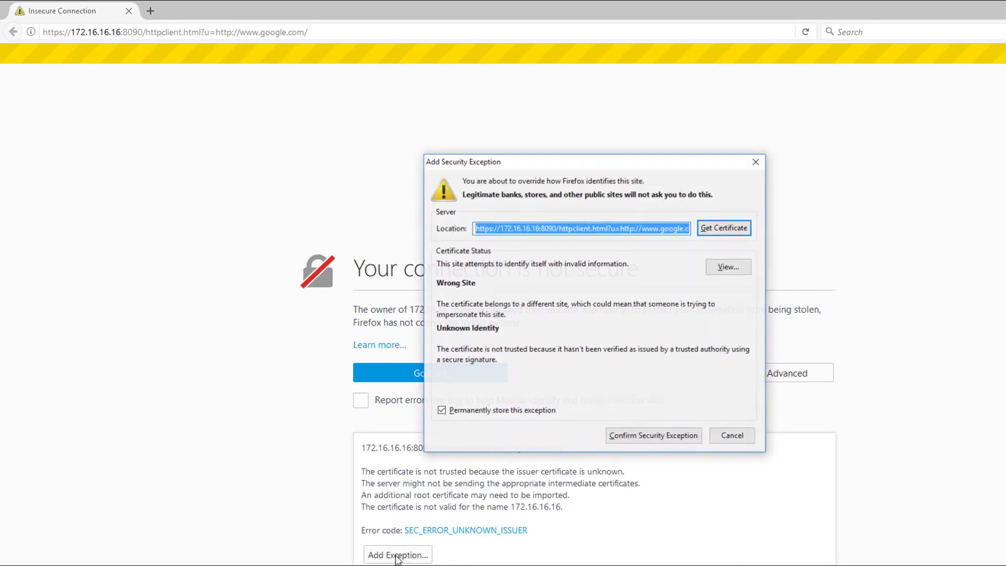
{"action": "left_click", "coordinate": [645, 441]}
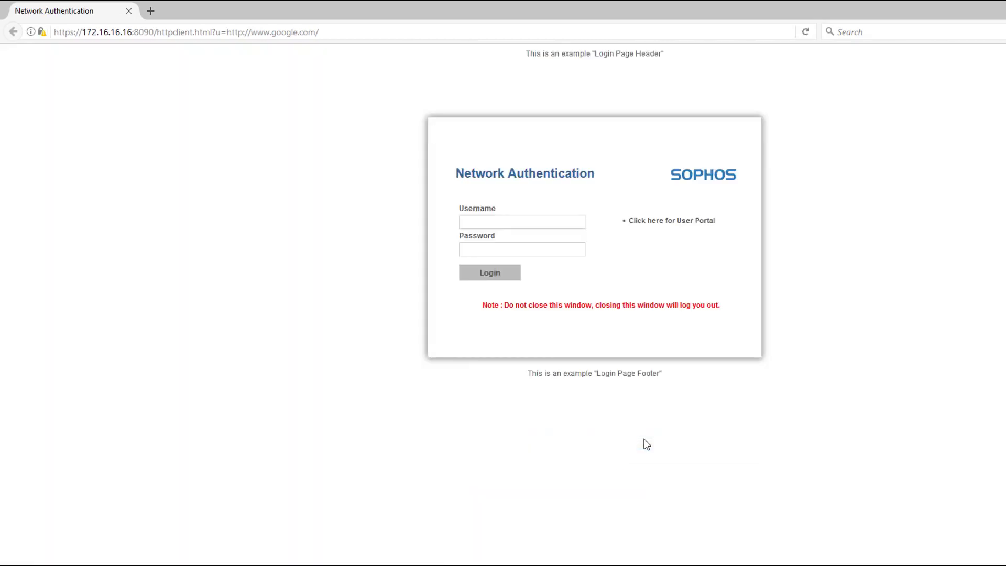
Enter the username and password on the Network Authentication login page.
{"action": "left_click", "coordinate": [501, 223]}
{"action": "type", "text": "user1"}
{"action": "key", "text": "Tab"}
{"action": "type", "text": "12345"}
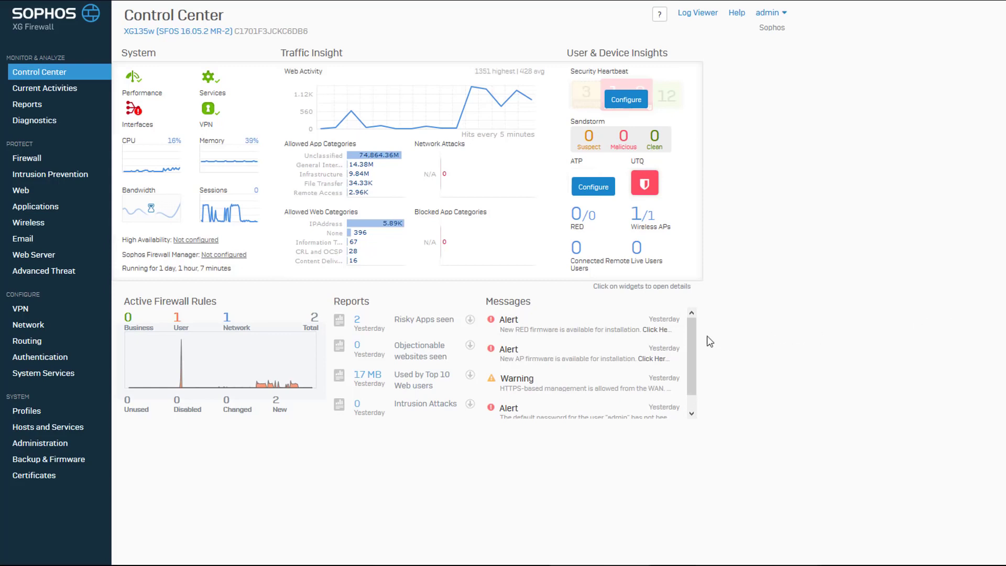
Open Authentication > Services and scroll to Web Policy Actions for Unauthenticated Users.
{"action": "left_click", "coordinate": [50, 359]}
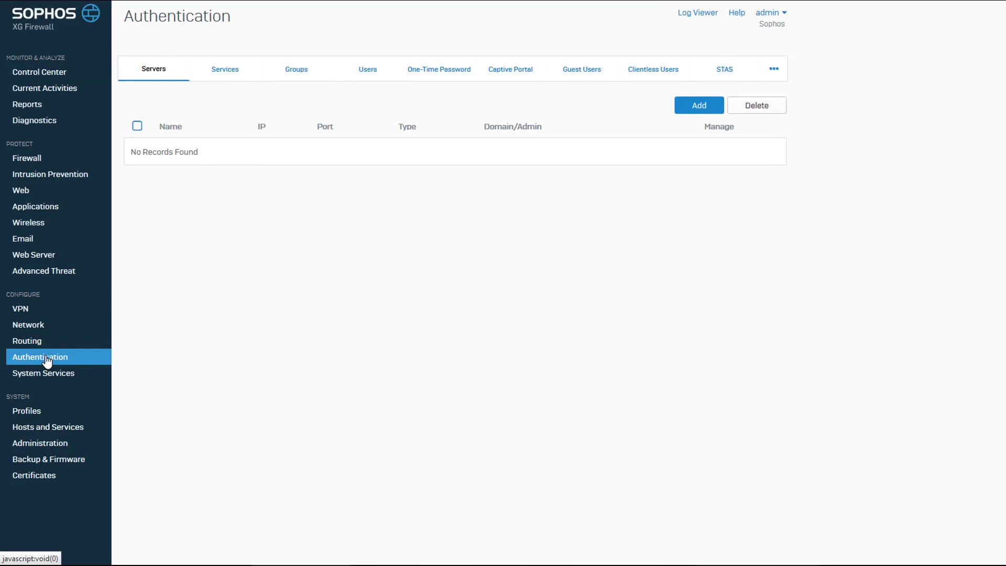
{"action": "left_click", "coordinate": [229, 74]}
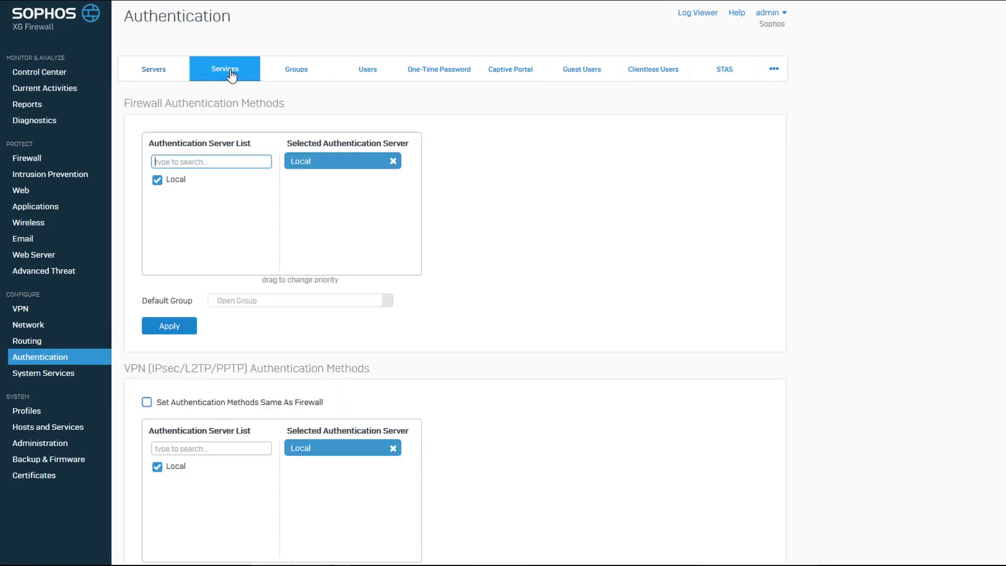
{"action": "scroll", "coordinate": [463, 257], "scroll_direction": "down", "scroll_amount": 6}
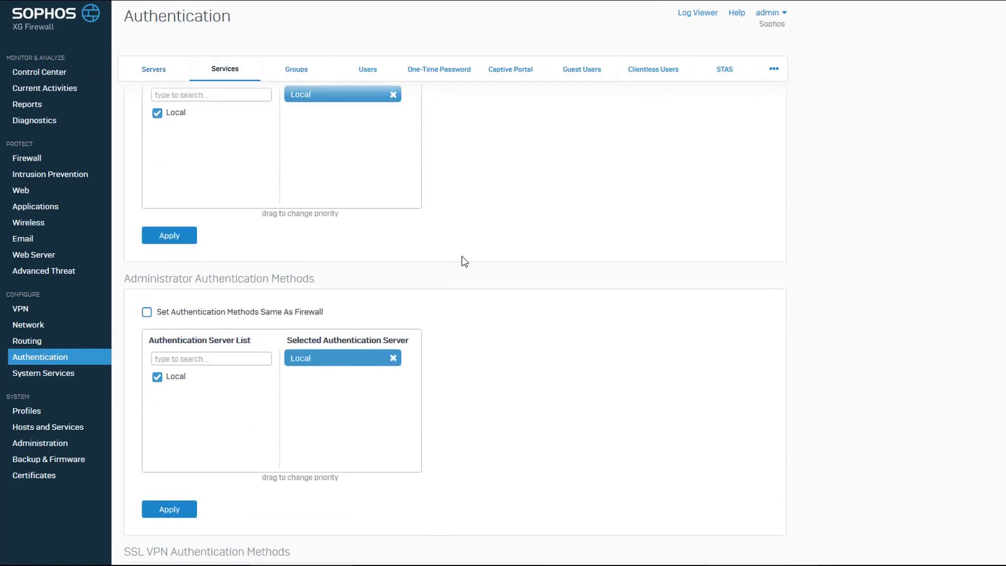
{"action": "scroll", "coordinate": [461, 256], "scroll_direction": "down", "scroll_amount": 20}
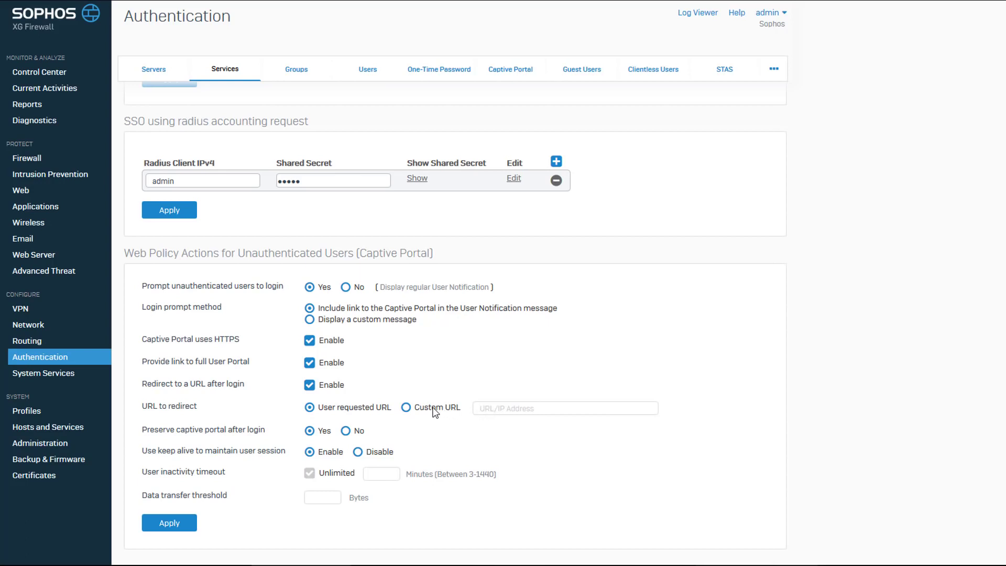
Switch the captive portal to show a custom HTML warning to unauthenticated users, then apply and confirm.
{"action": "left_click", "coordinate": [407, 409]}
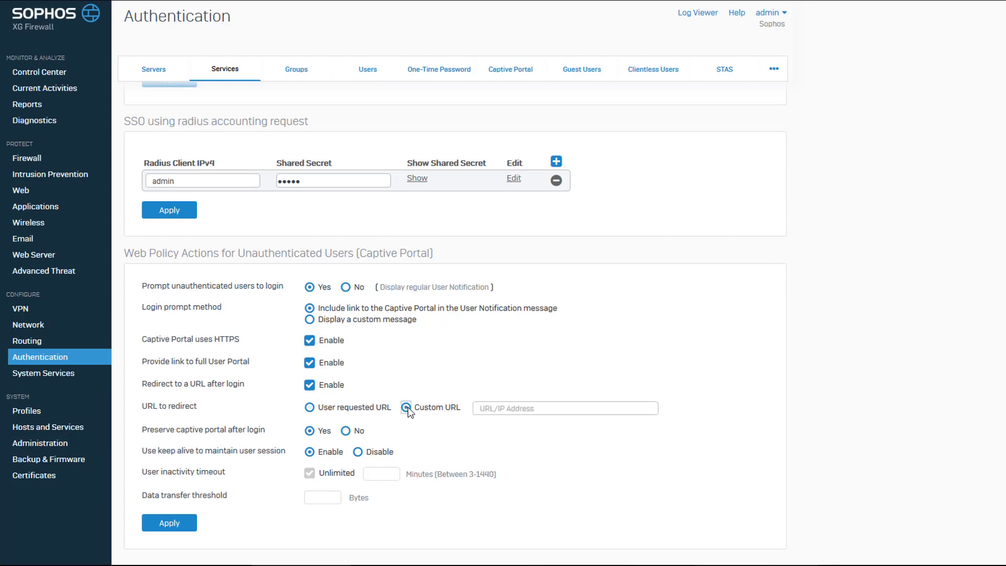
{"action": "left_click", "coordinate": [503, 408]}
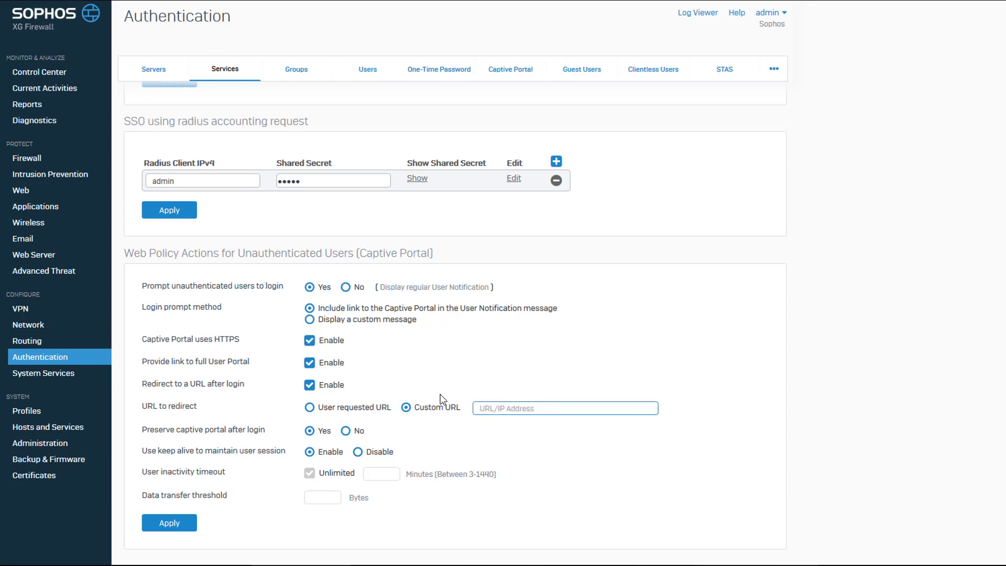
{"action": "left_click", "coordinate": [310, 319]}
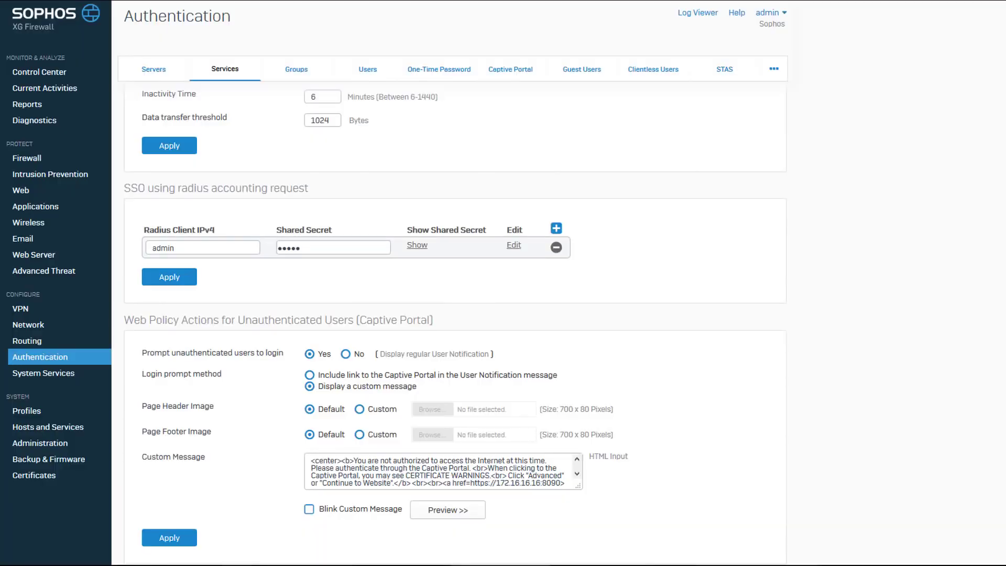
{"action": "left_click", "coordinate": [168, 537]}
{"action": "left_click", "coordinate": [570, 301]}
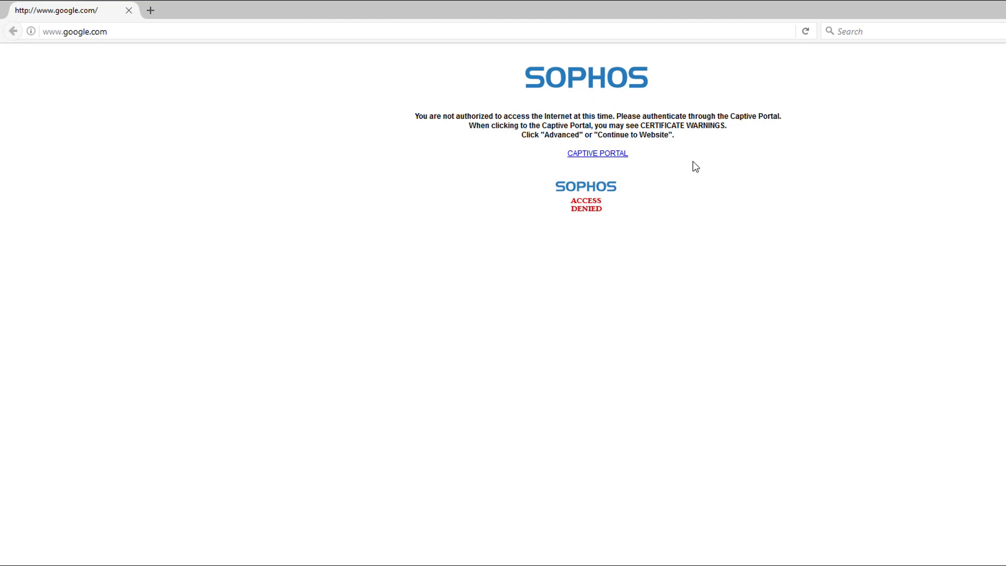
Follow the CAPTIVE PORTAL link and accept the portal's certificate as a security exception.
{"action": "left_click", "coordinate": [591, 153]}
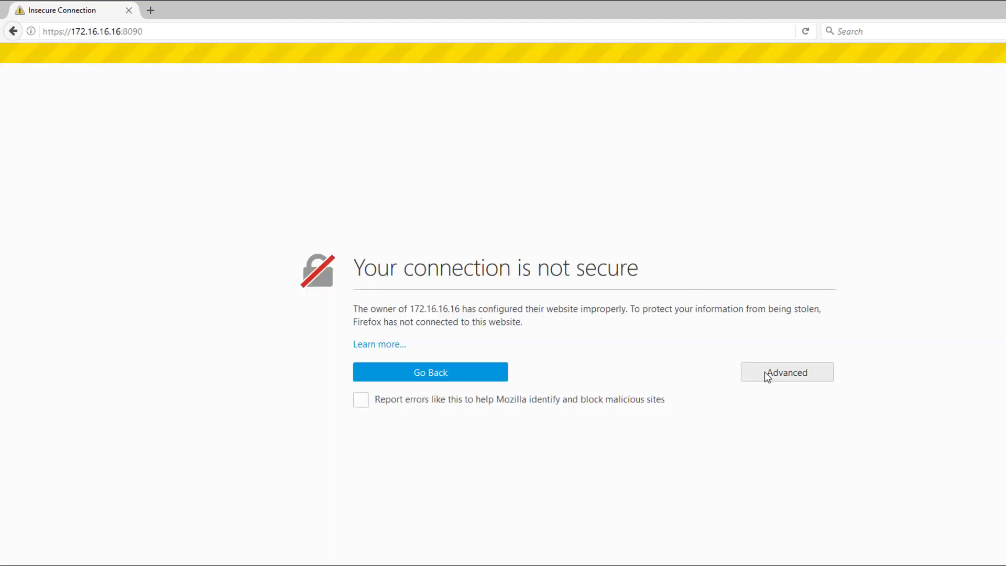
{"action": "left_click", "coordinate": [765, 374]}
{"action": "left_click", "coordinate": [414, 554]}
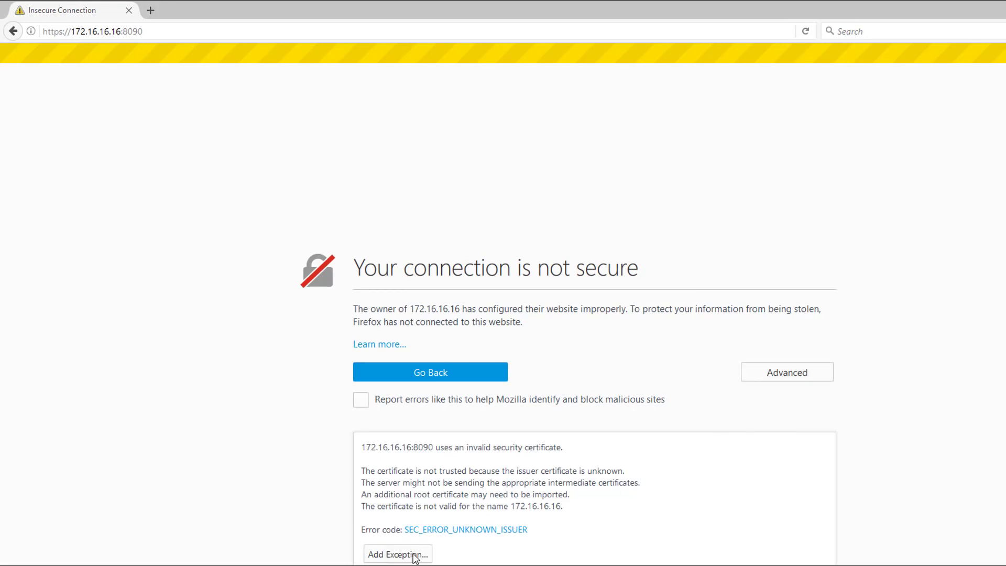
{"action": "left_click", "coordinate": [633, 436]}
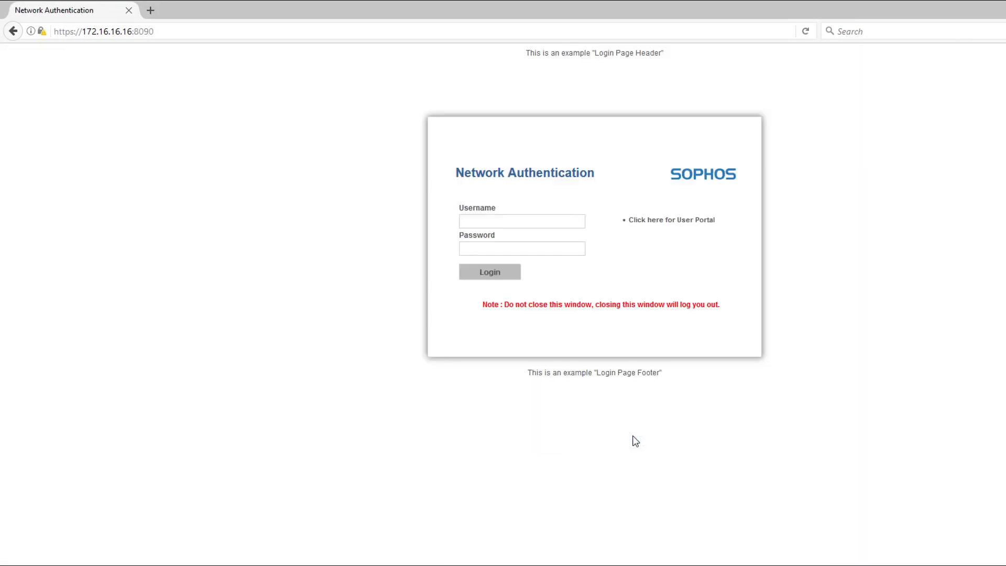
Log in to the captive portal with the test user's username and password.
{"action": "left_click", "coordinate": [525, 220]}
{"action": "type", "text": "user1"}
{"action": "key", "text": "Tab"}
{"action": "type", "text": "password"}
{"action": "key", "text": "Return"}
{"action": "key", "text": "ctrl+n"}
{"action": "type", "text": "www.google.com"}
{"action": "key", "text": "Return"}
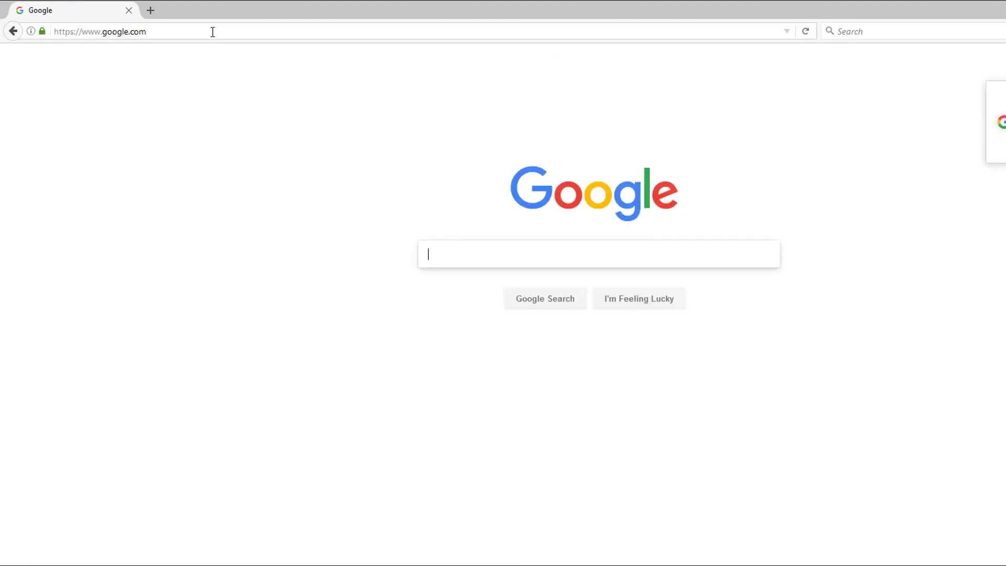